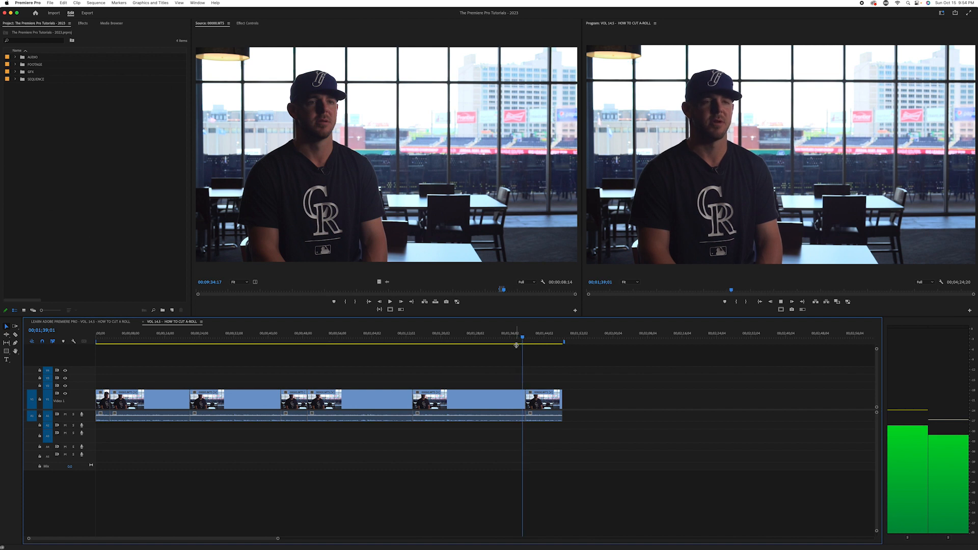
Review the rough A-roll edit from the start by playing across each cut between the interview clips
key("space")
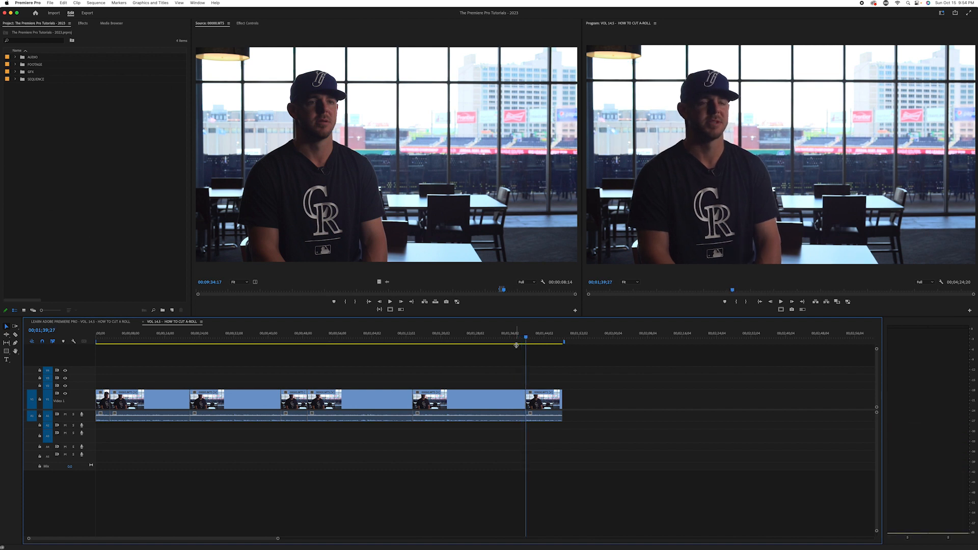
key("Left")
key("Left")
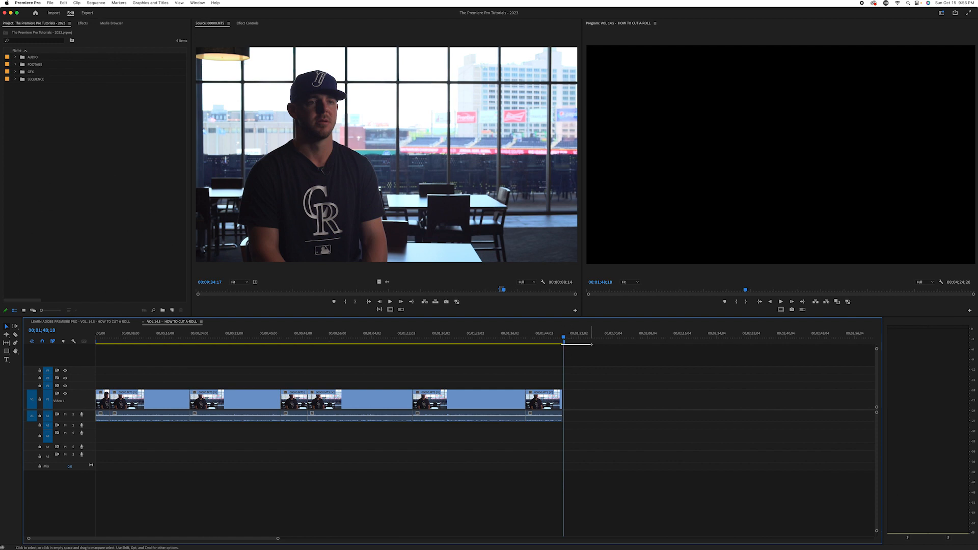
left_click_drag(563, 340, 97, 363)
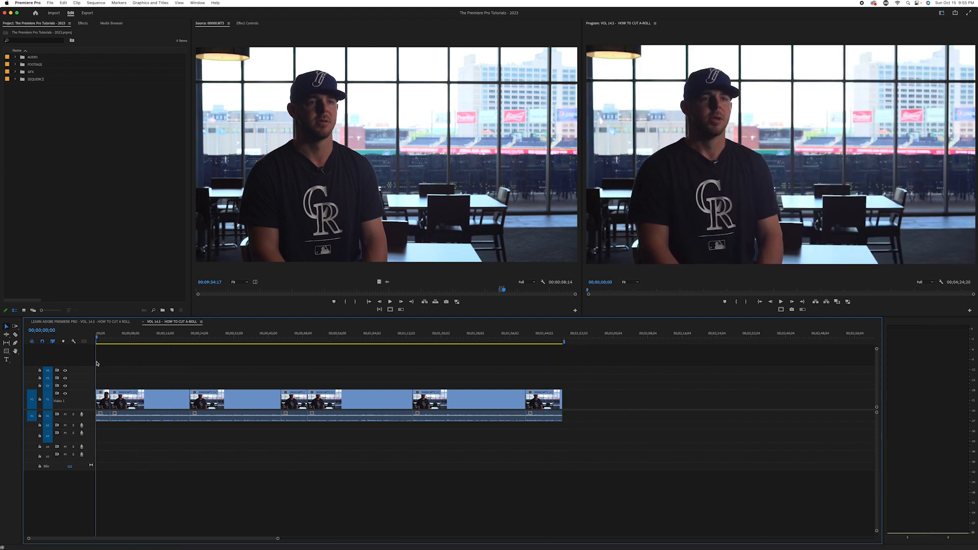
left_click(101, 340)
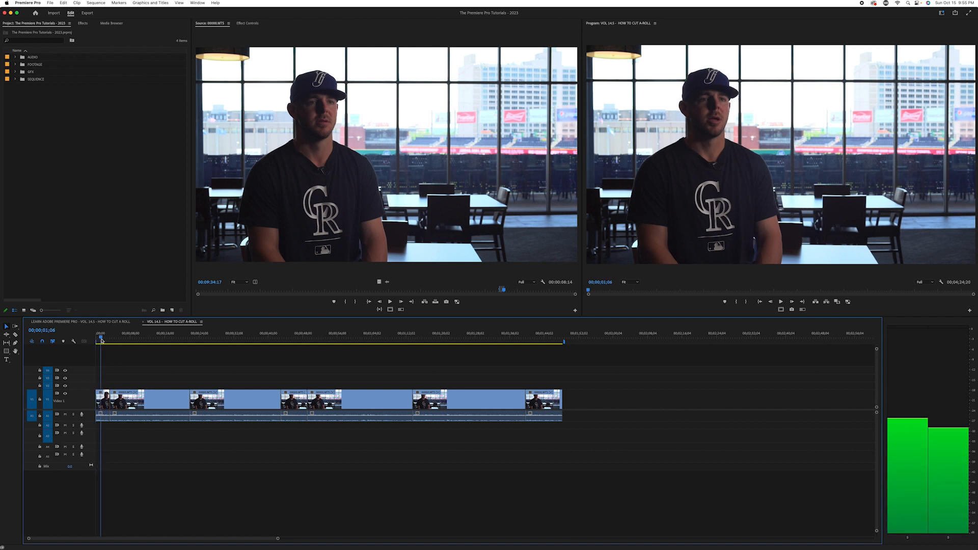
key("space")
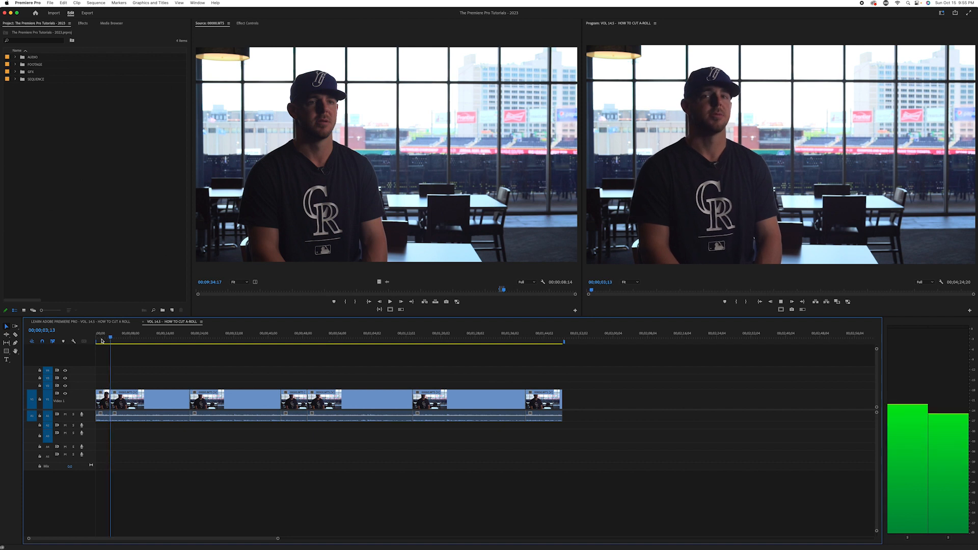
left_click(187, 340)
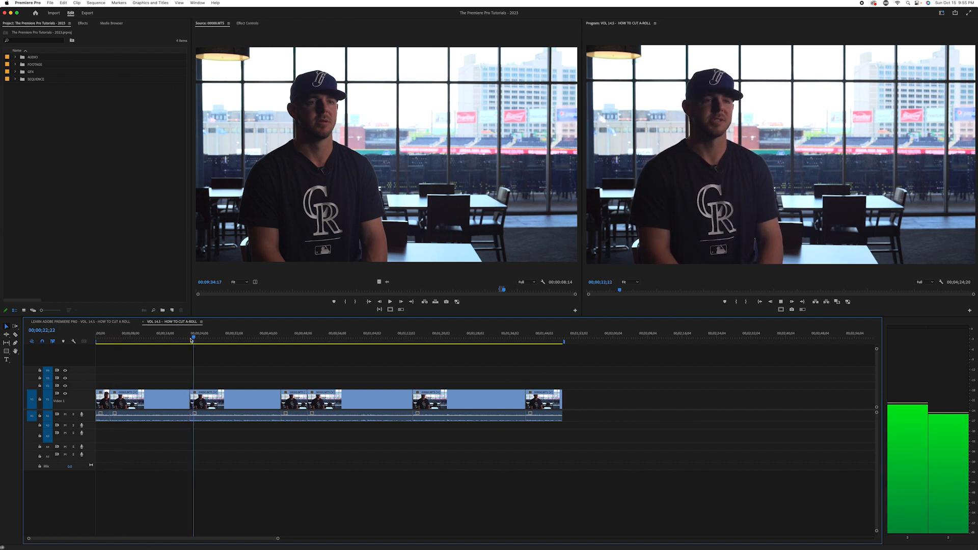
left_click(275, 340)
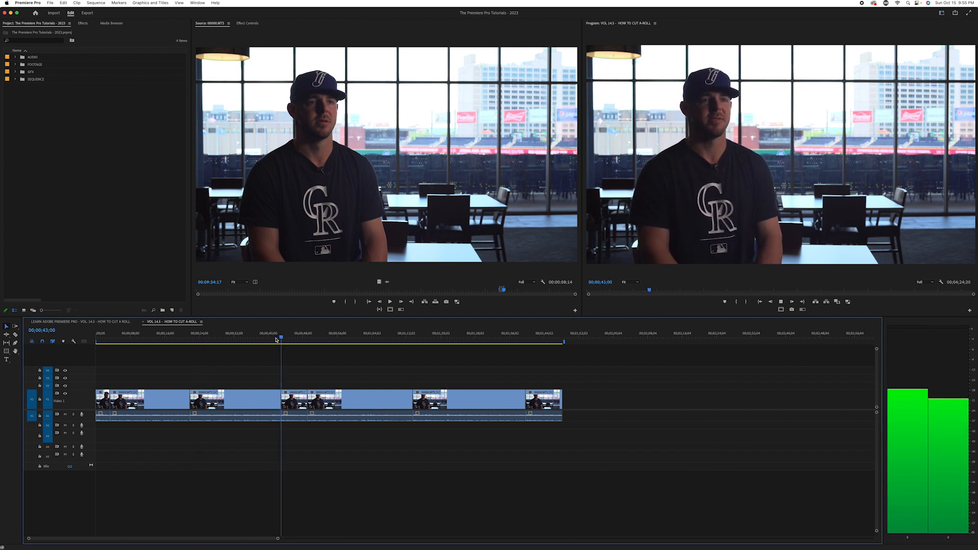
left_click(303, 341)
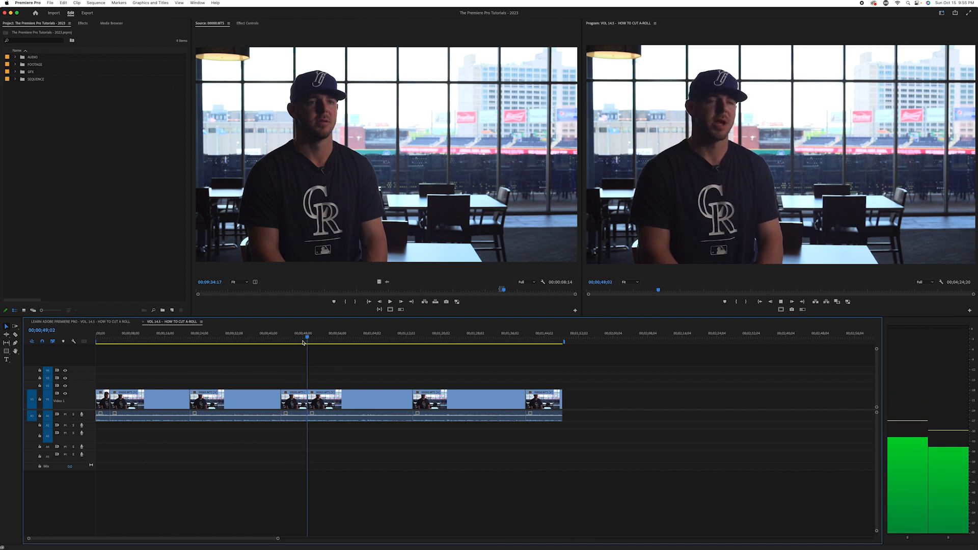
left_click(407, 341)
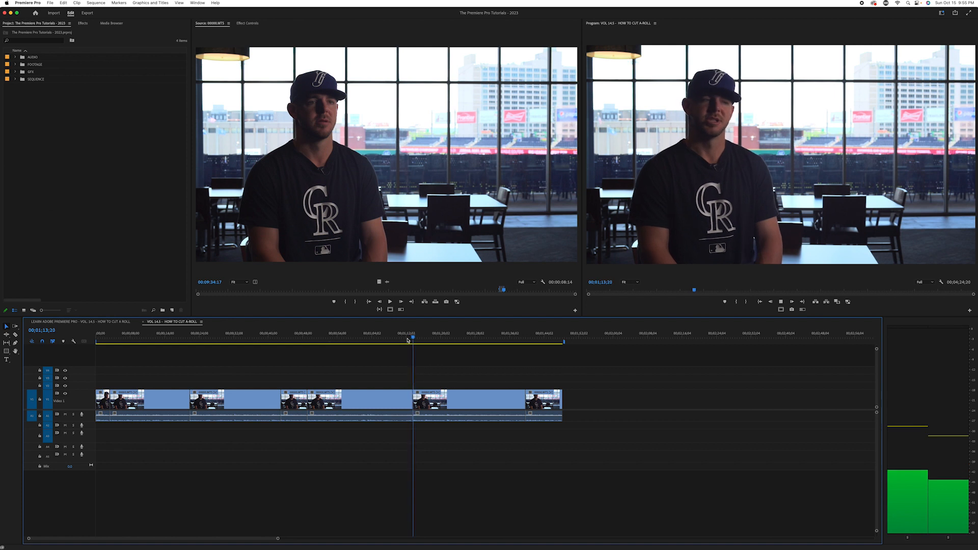
left_click(522, 342)
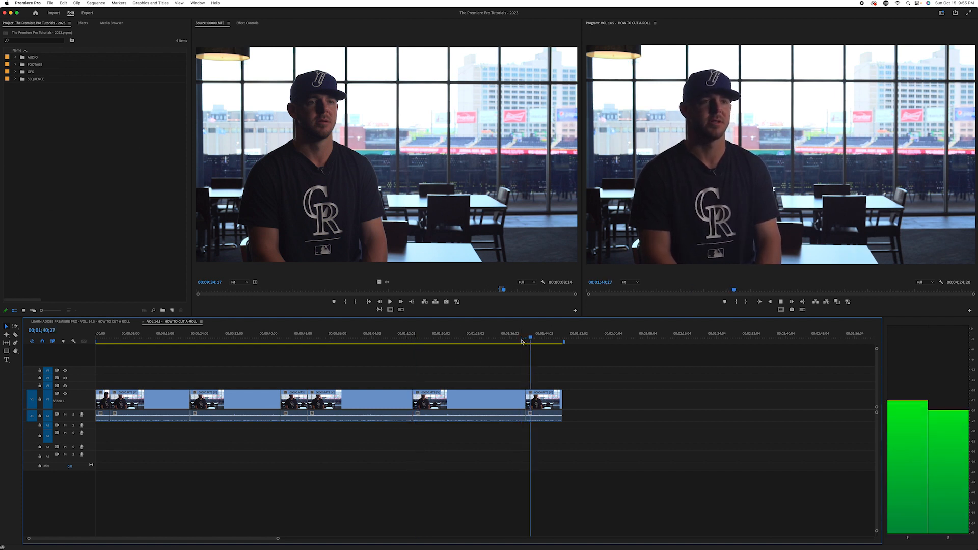
key("space")
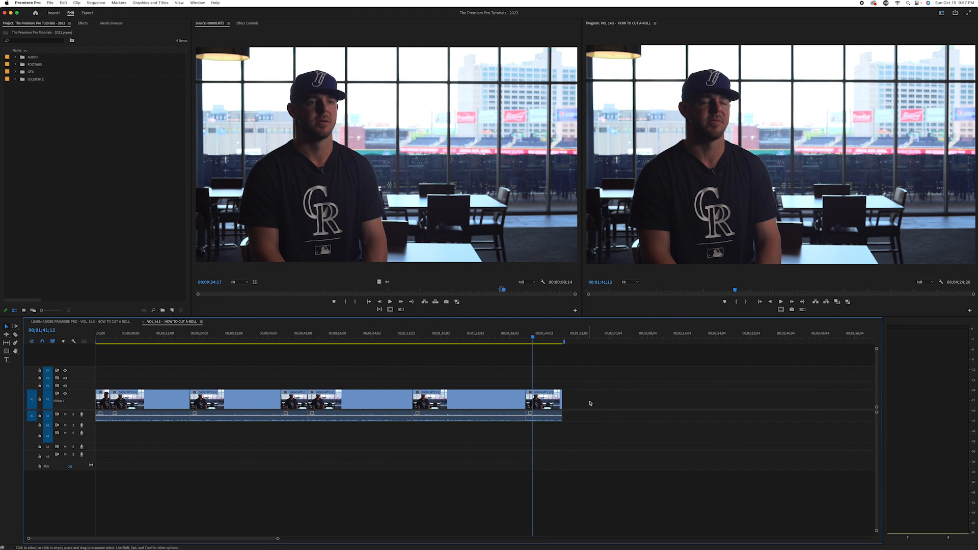
left_click_drag(608, 385, 116, 419)
key("g")
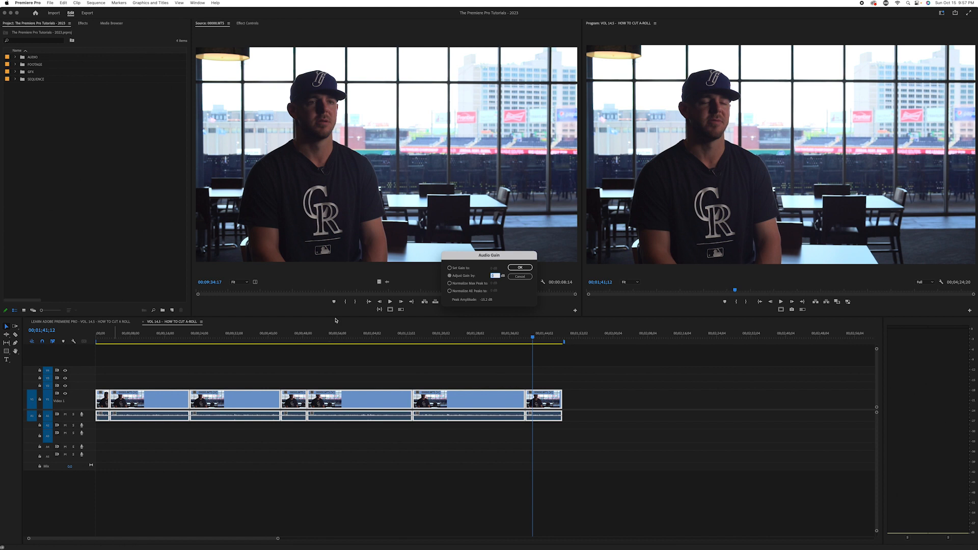
left_click(520, 277)
Play the sequence across the cut near 00;01;13 to check the interview's audio levels
left_click_drag(503, 339, 408, 342)
key("space")
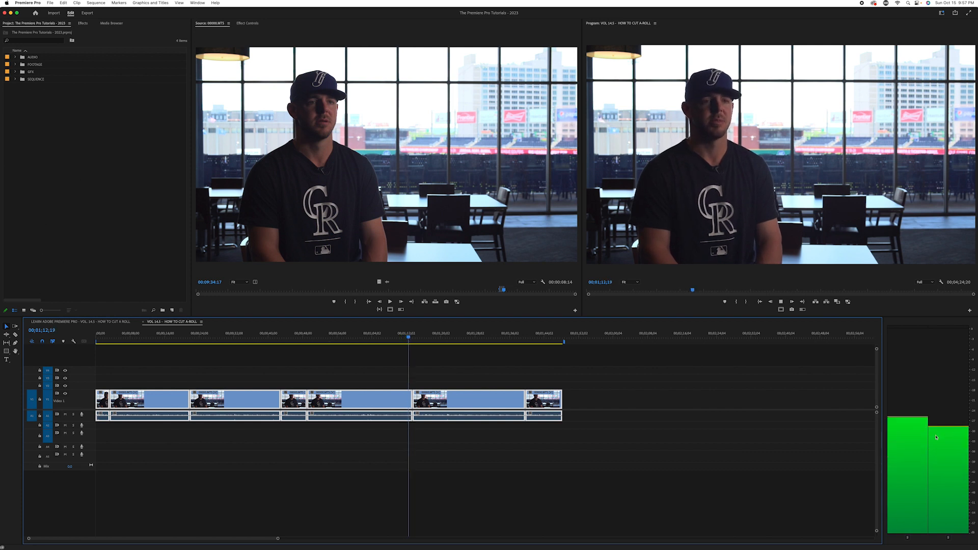
key("space")
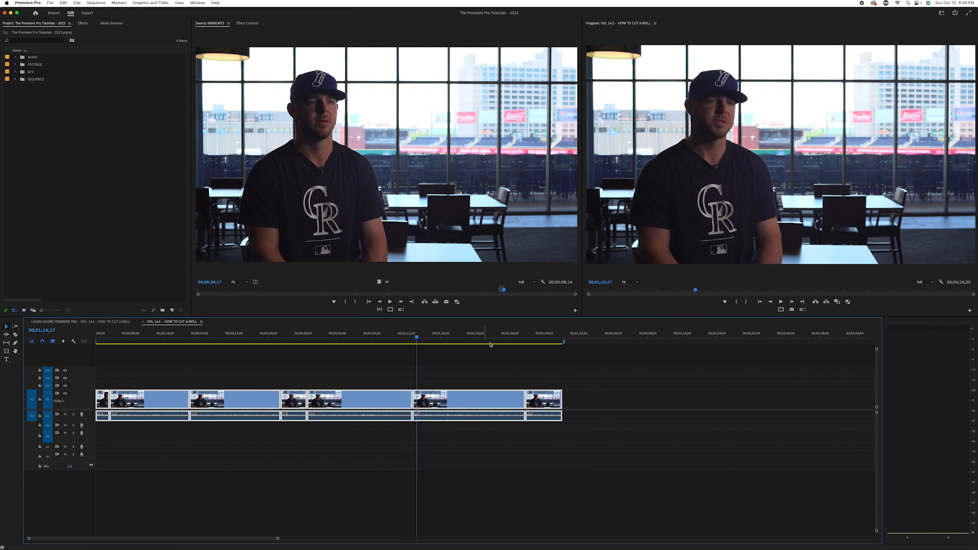
Raise the audio gain of all interview clips together and play a section to check the louder level
left_click_drag(514, 338, 276, 337)
left_click_drag(624, 384, 100, 441)
key("g")
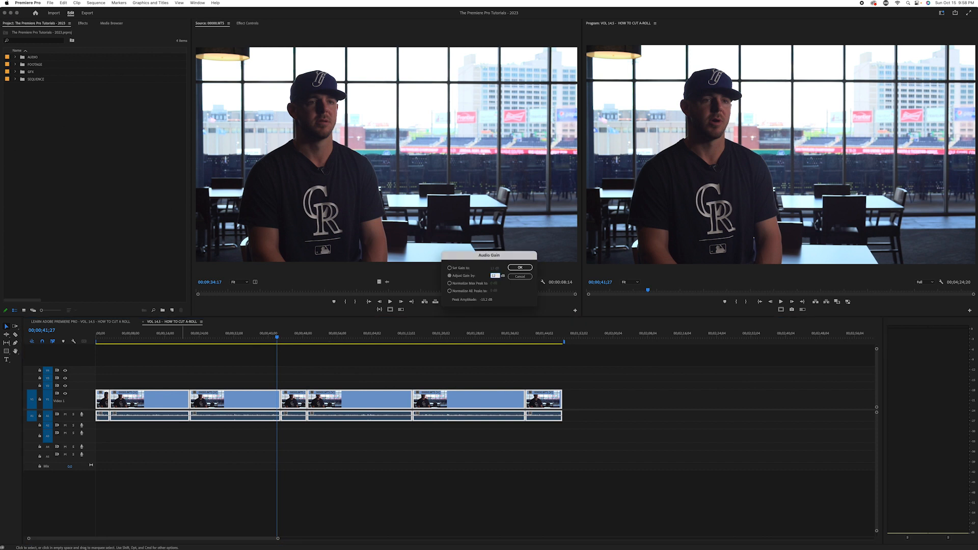
key("Return")
key("space")
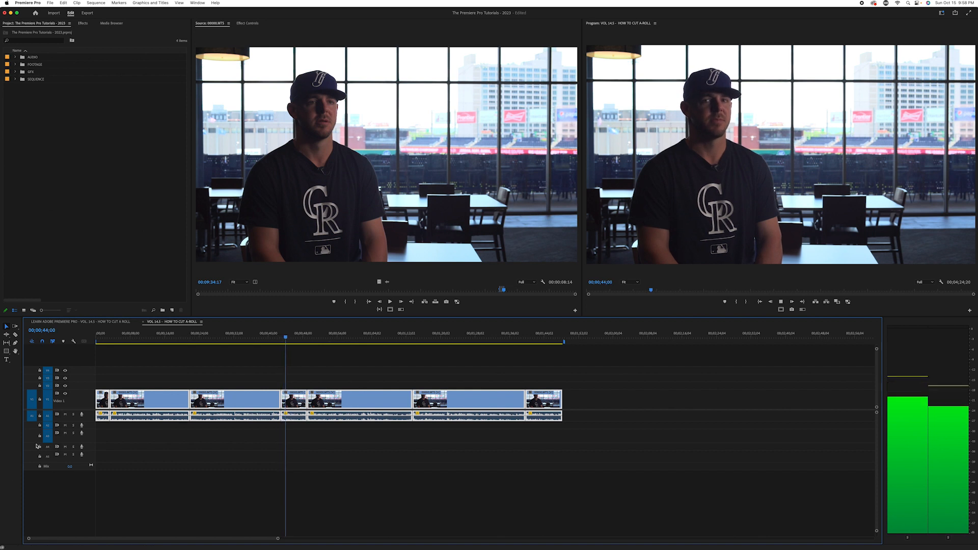
key("space")
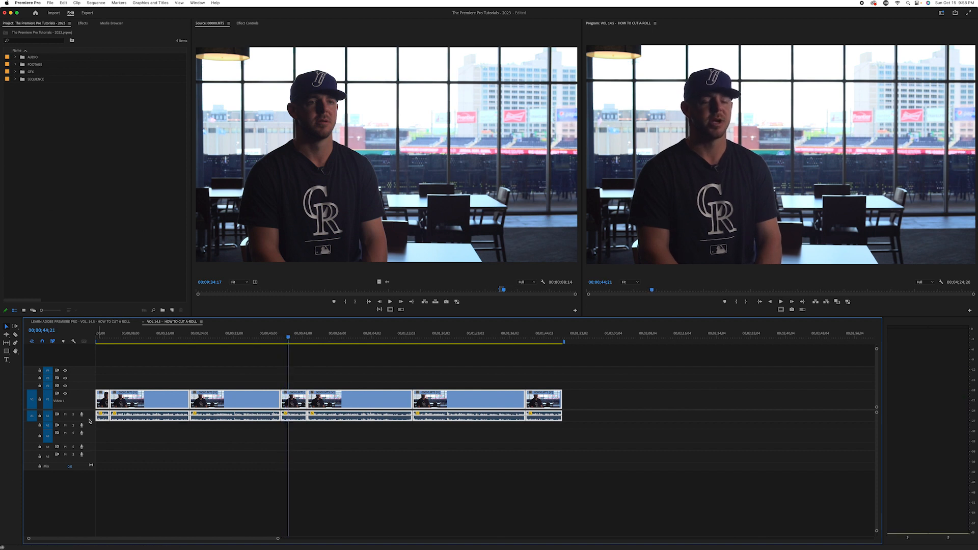
Enlarge the Audio 1 track to show its waveforms, and return the playhead to the sequence start
left_click_drag(89, 420, 92, 451)
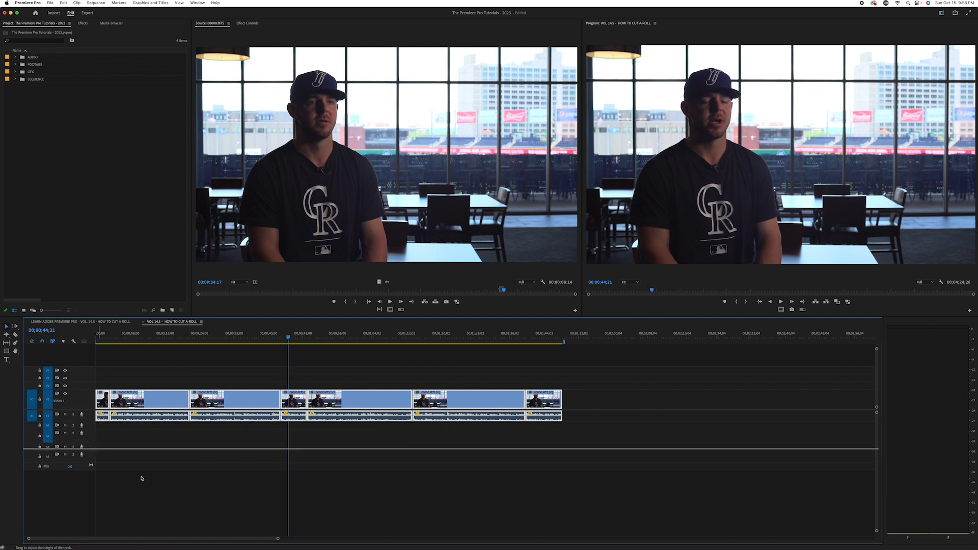
key("super+a")
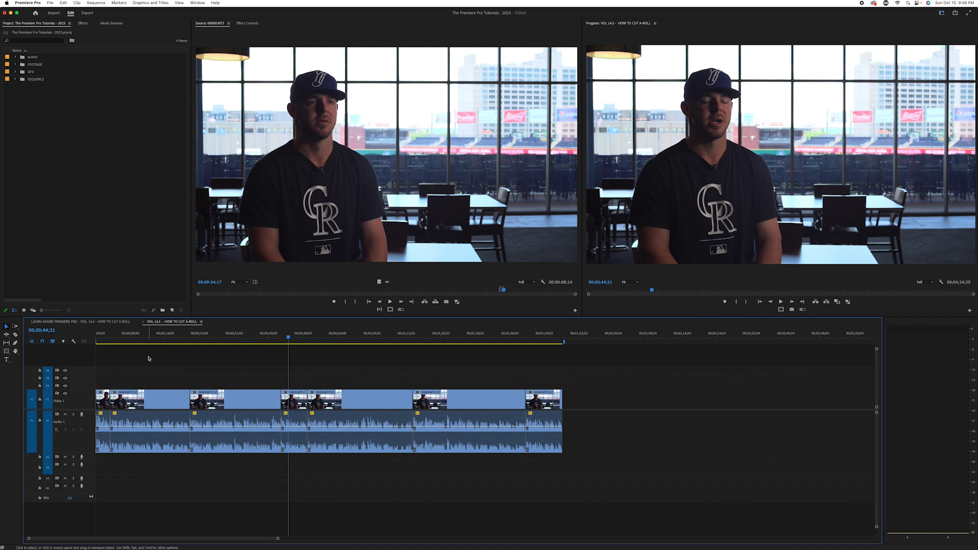
left_click(179, 334)
left_click_drag(131, 334, 96, 334)
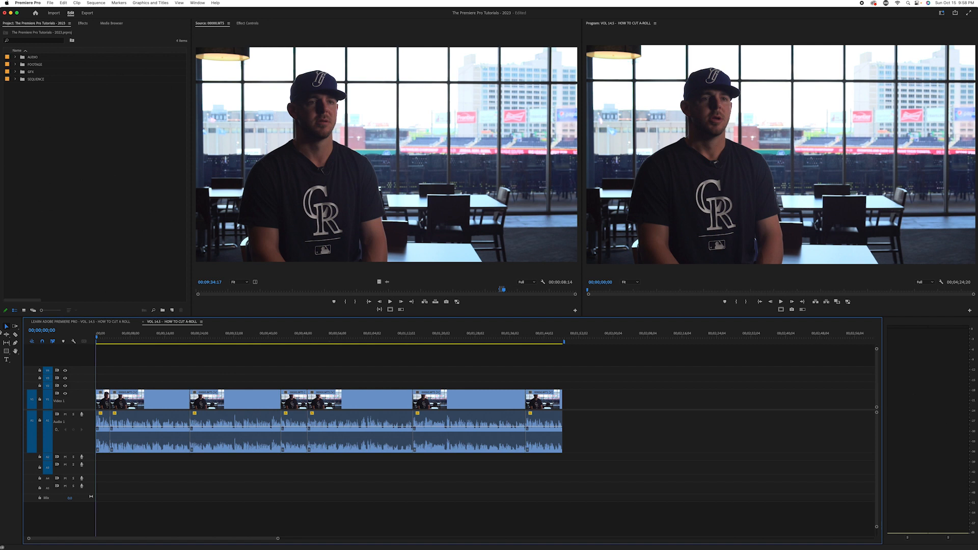
Shift all interview clips together so the first one starts at 00;00;05;00, leaving empty space before it
left_click(103, 338)
left_click_drag(103, 338, 118, 335)
left_click_drag(614, 386, 109, 455)
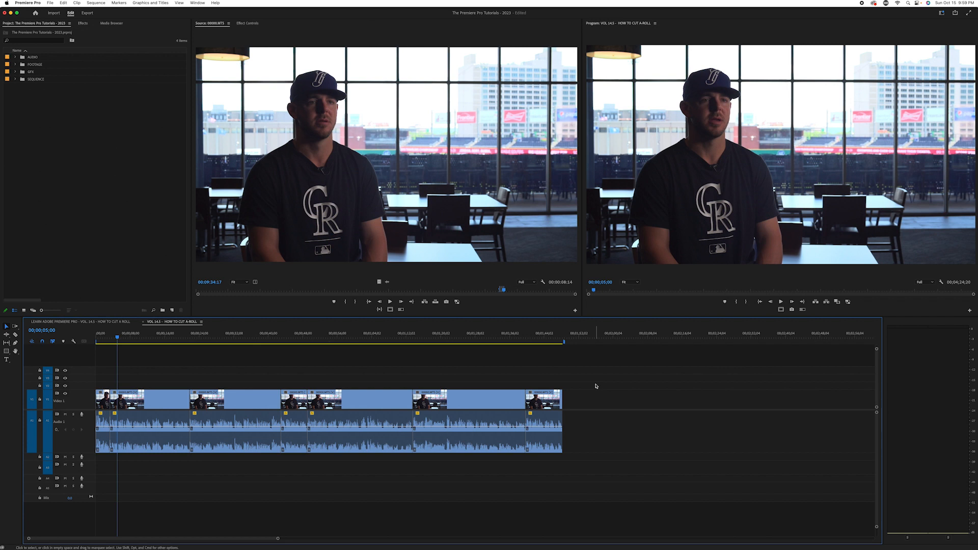
left_click(596, 386)
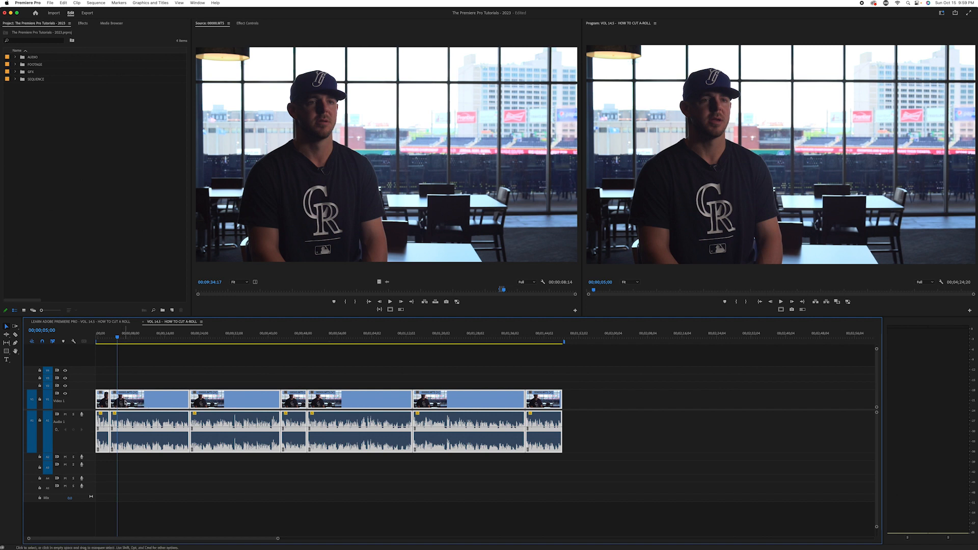
key("super+a")
left_click_drag(126, 402, 149, 410)
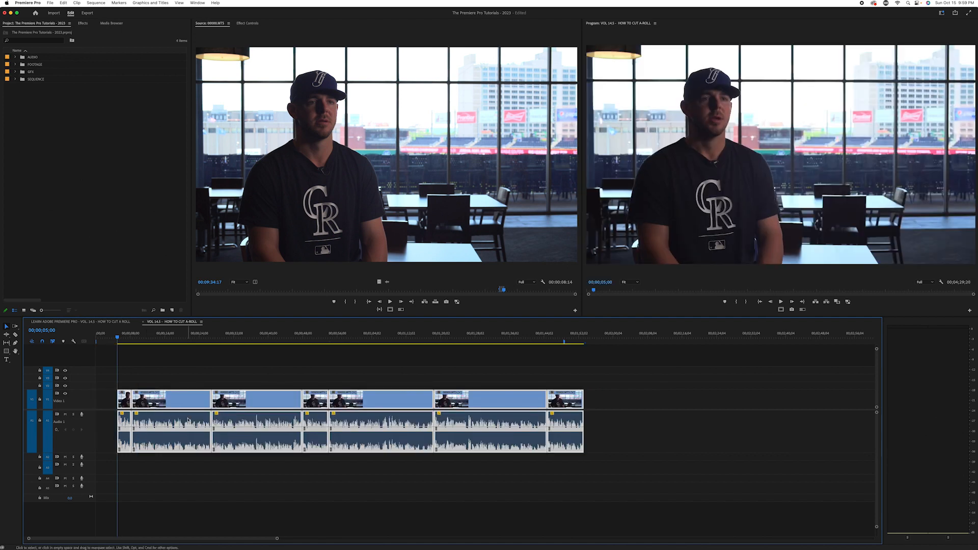
key("super+a")
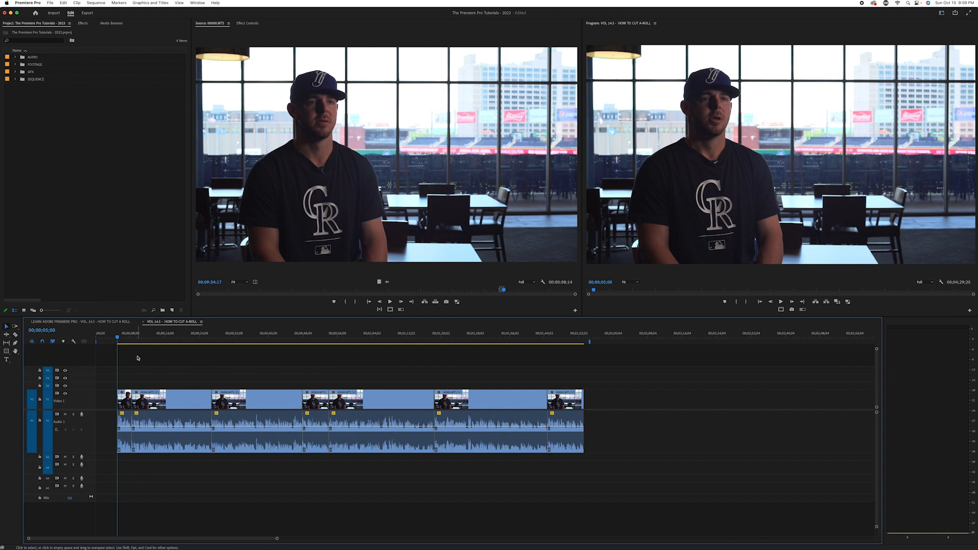
Play the opening from 00;00;05;00 across the first cut to judge the pacing between the two clips
key("space")
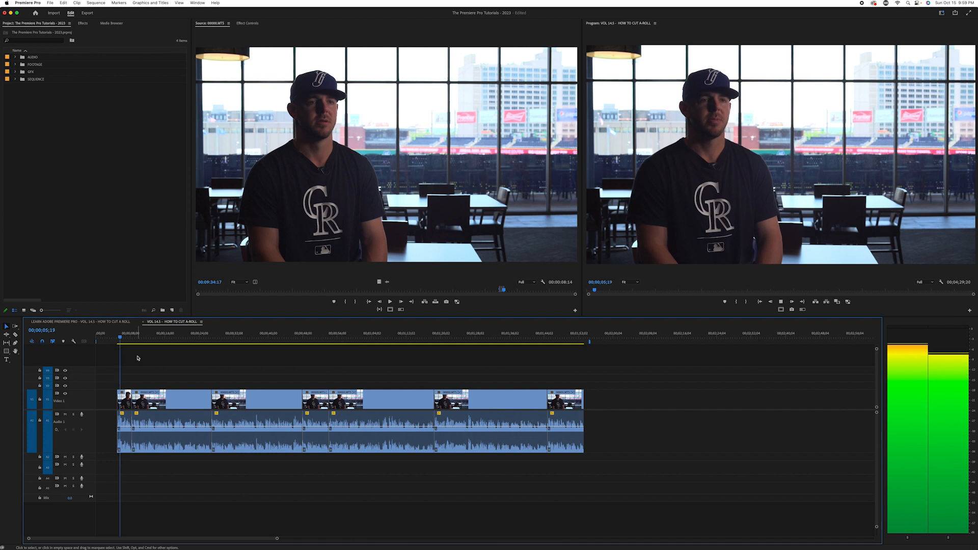
key("=")
key("=")
key("=")
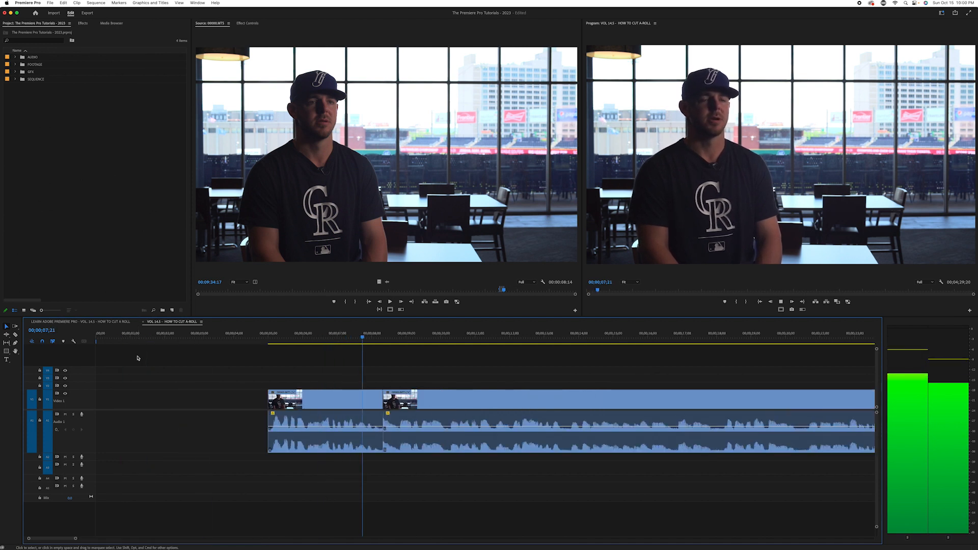
key("space")
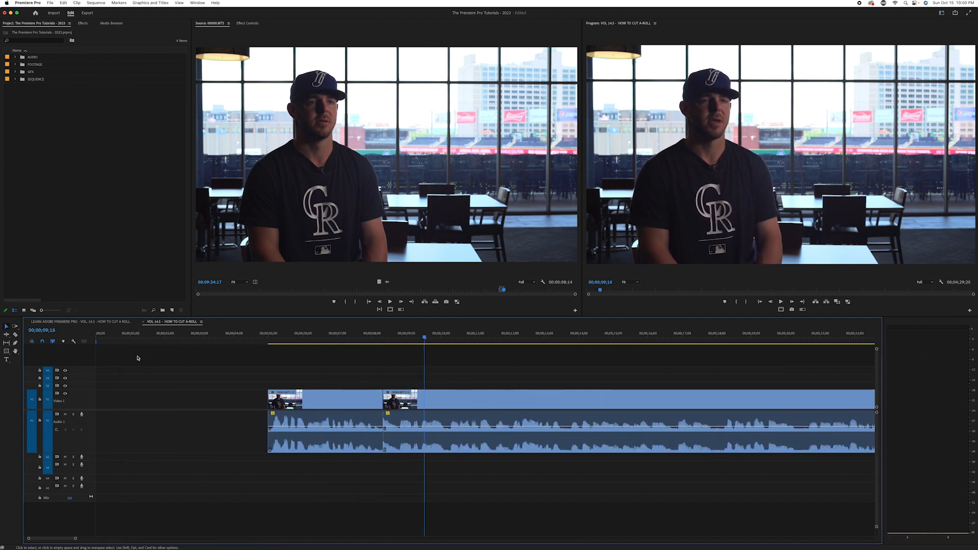
key("minus")
key("minus")
key("minus")
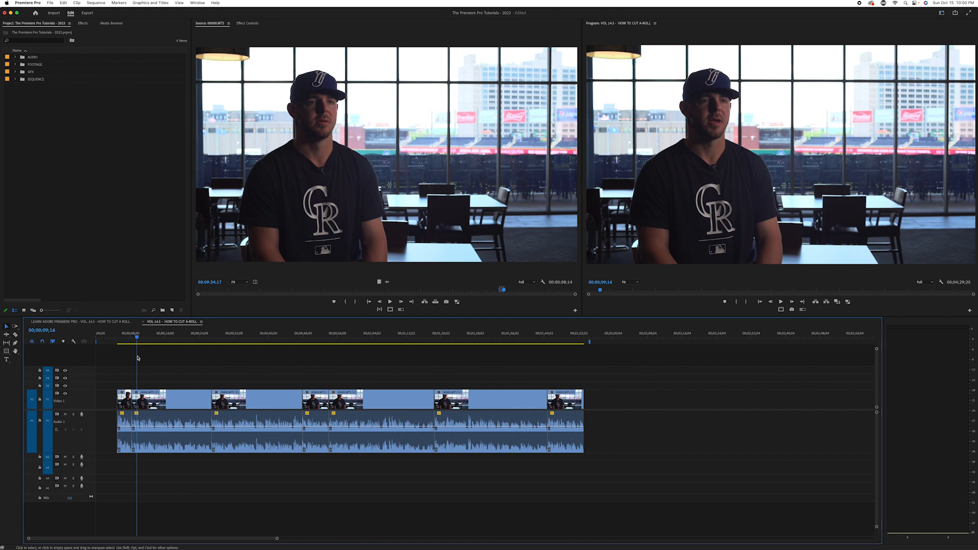
Place the playhead at 00;00;09;10, one second after the cut between the first and second clips
key("Up")
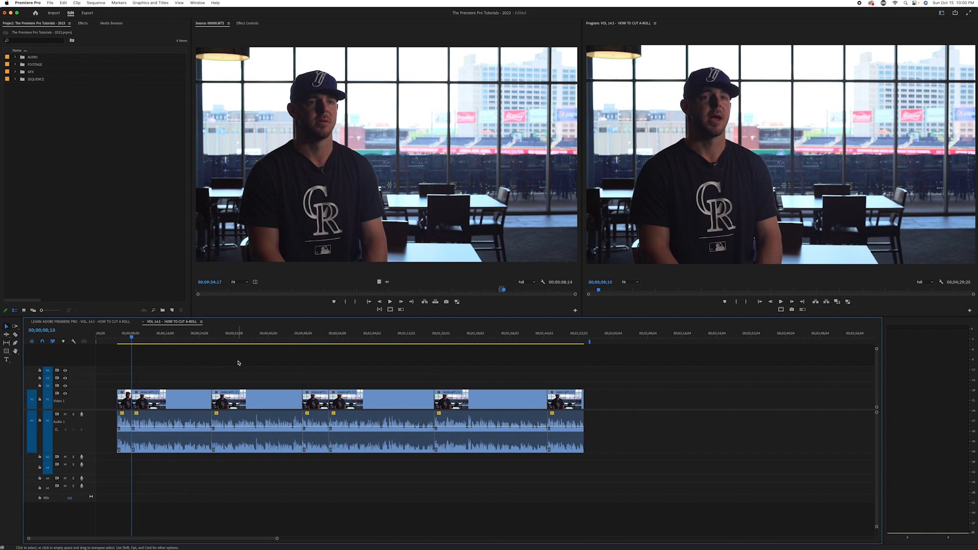
key("=")
key("=")
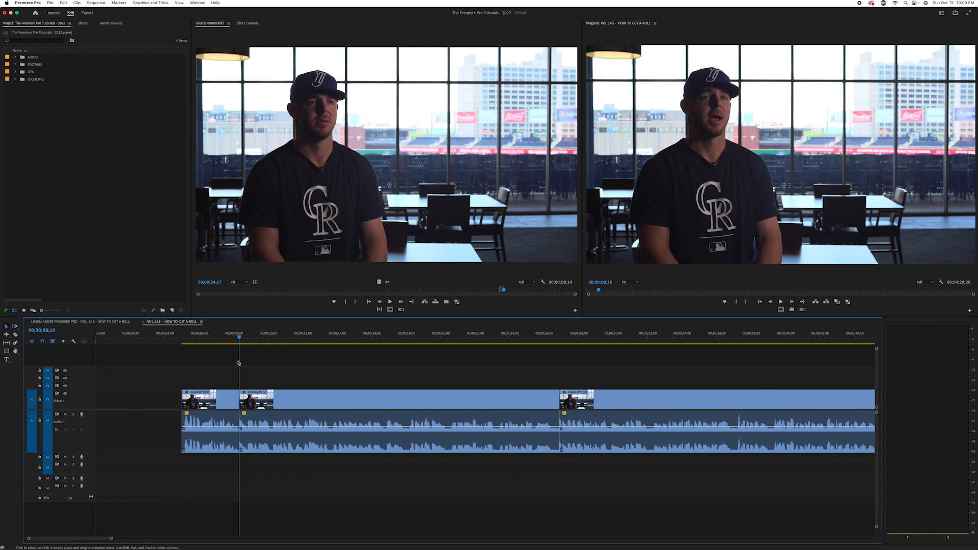
key("space")
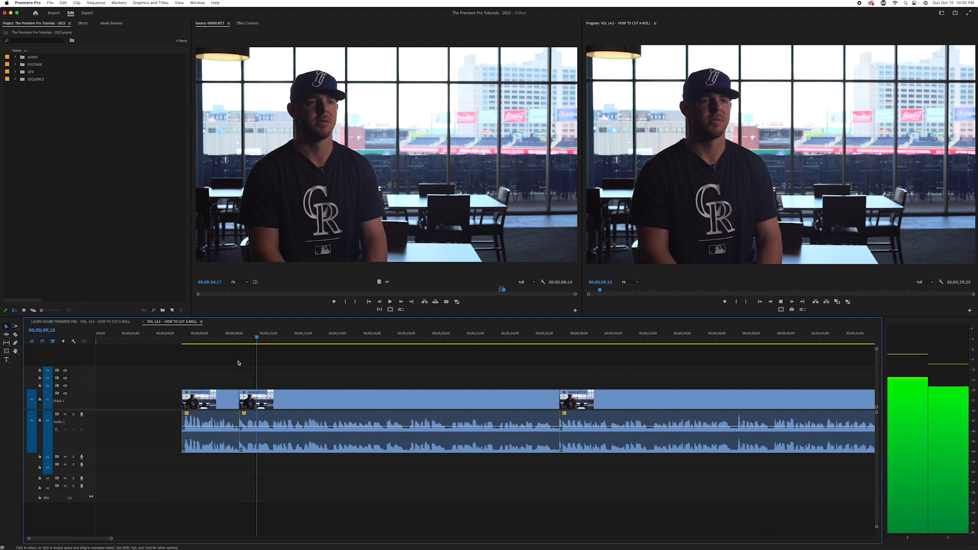
key("Left")
key("Left")
key("Left")
key("Left")
key("Left")
key("Left")
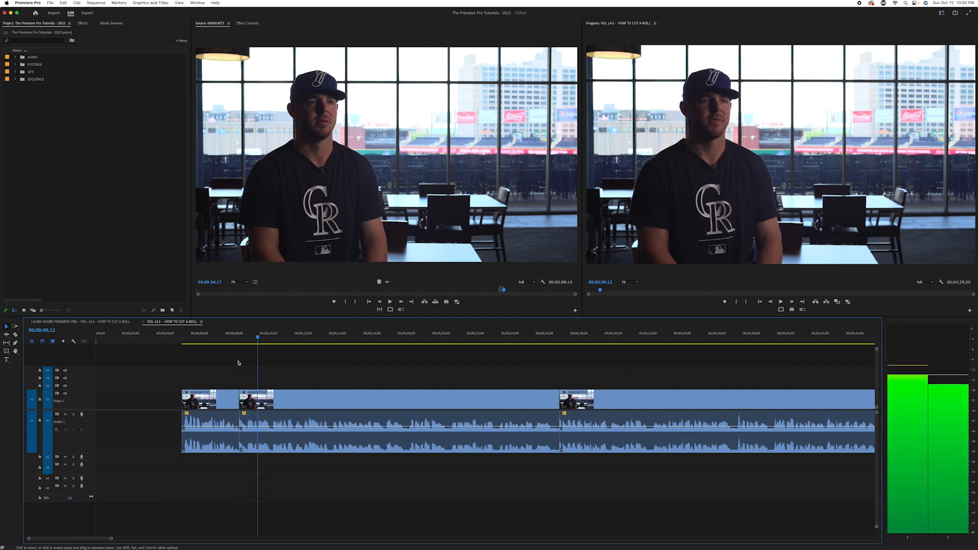
key("minus")
key("minus")
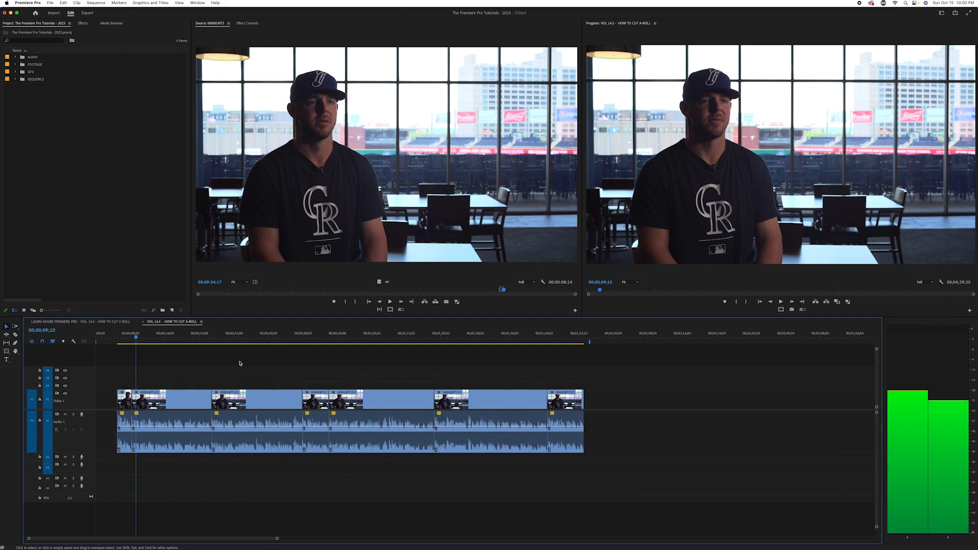
Move every clip after the first one together so the second clip starts at 00;00;09;10, leaving a gap
left_click_drag(617, 379, 170, 455)
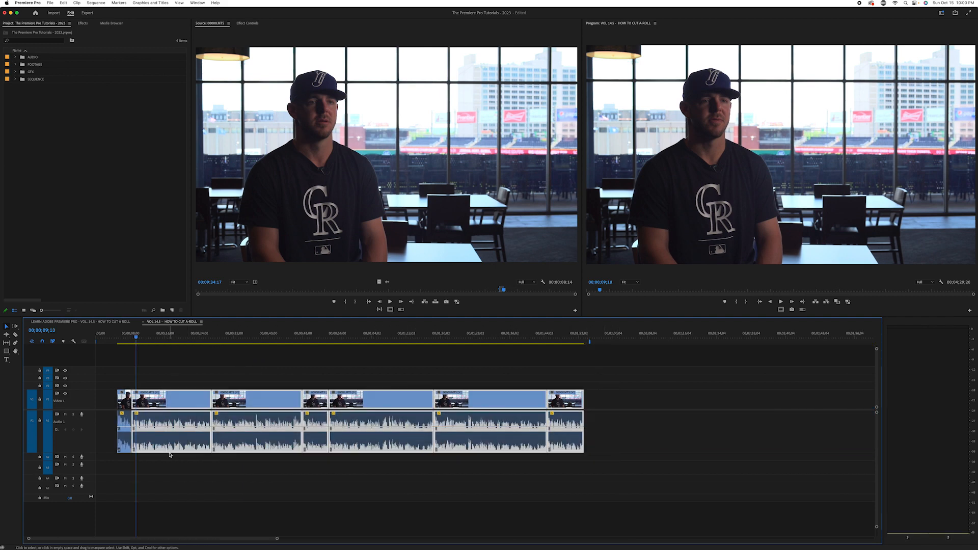
key("equal")
key("equal")
left_click_drag(402, 406, 439, 406)
left_click(441, 407)
left_click(305, 338)
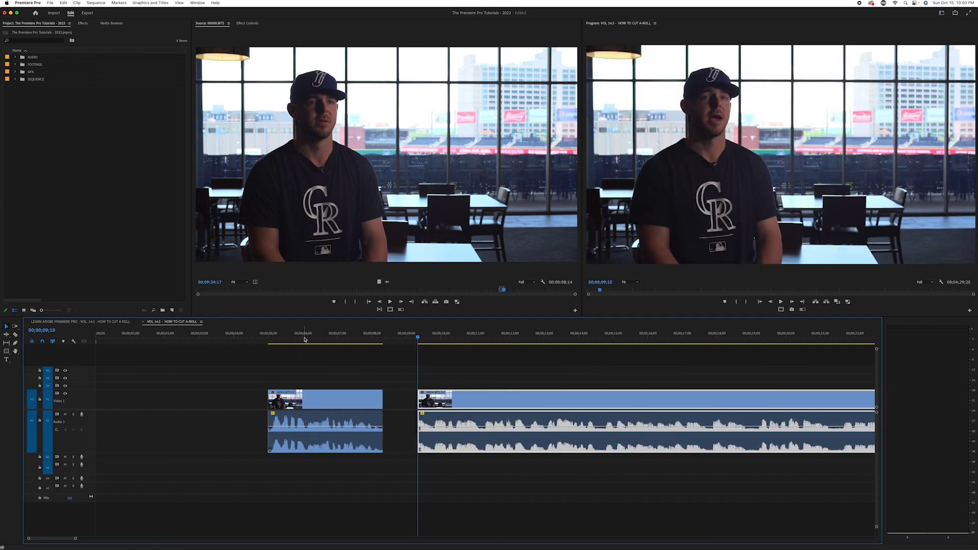
Play the start of the second clip from 00;00;09;10 several times to check how abruptly its audio comes in
key("space")
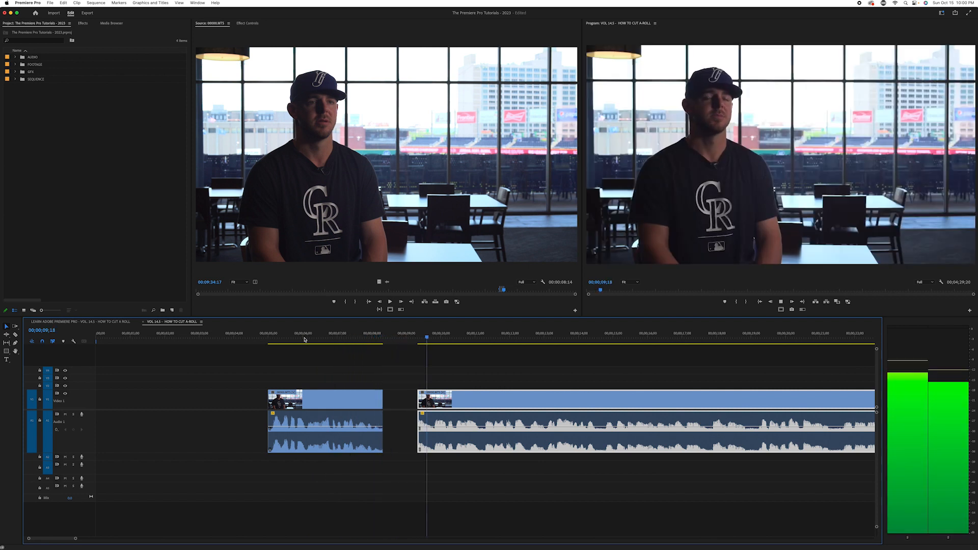
key("space")
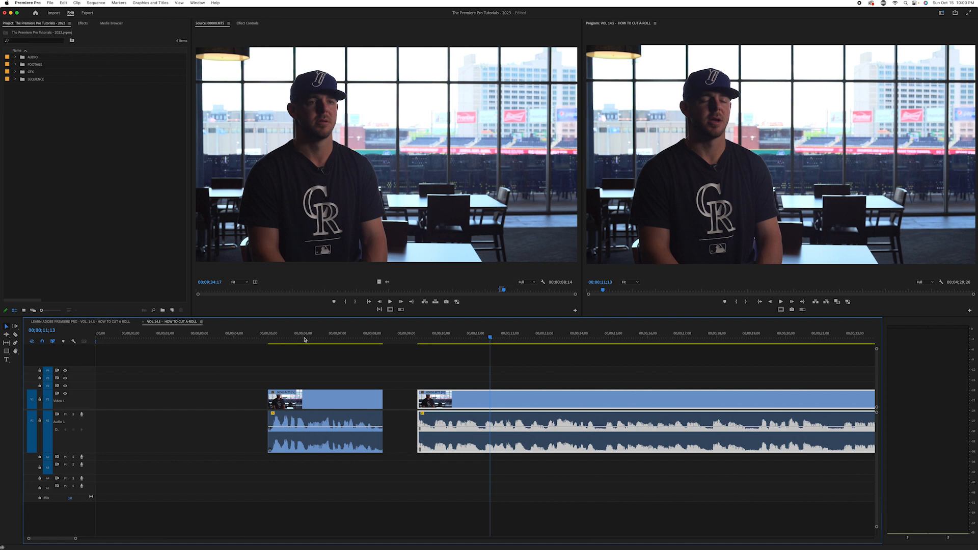
key("Up")
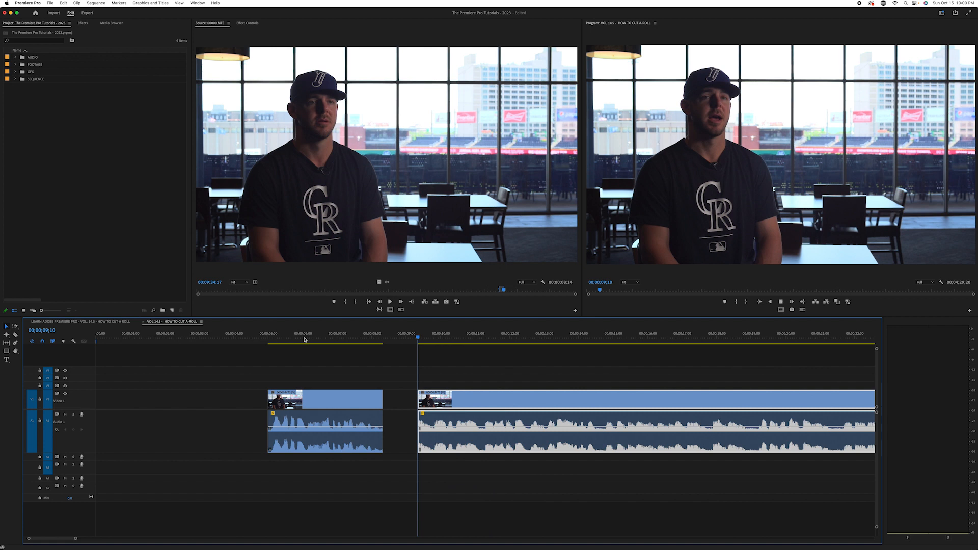
key("space")
key("Up")
key("space")
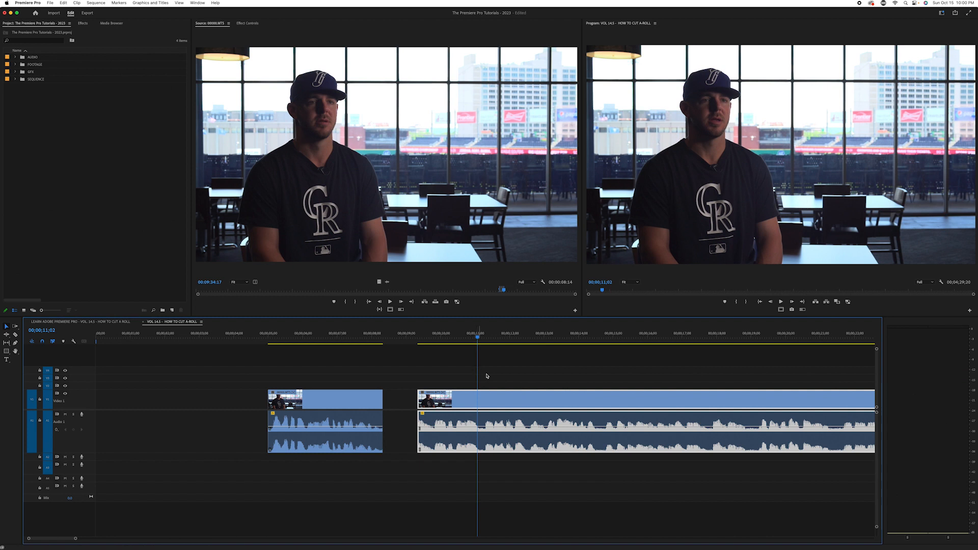
Add a Constant Power audio crossfade to the beginning of the second clip's audio
left_click(555, 382)
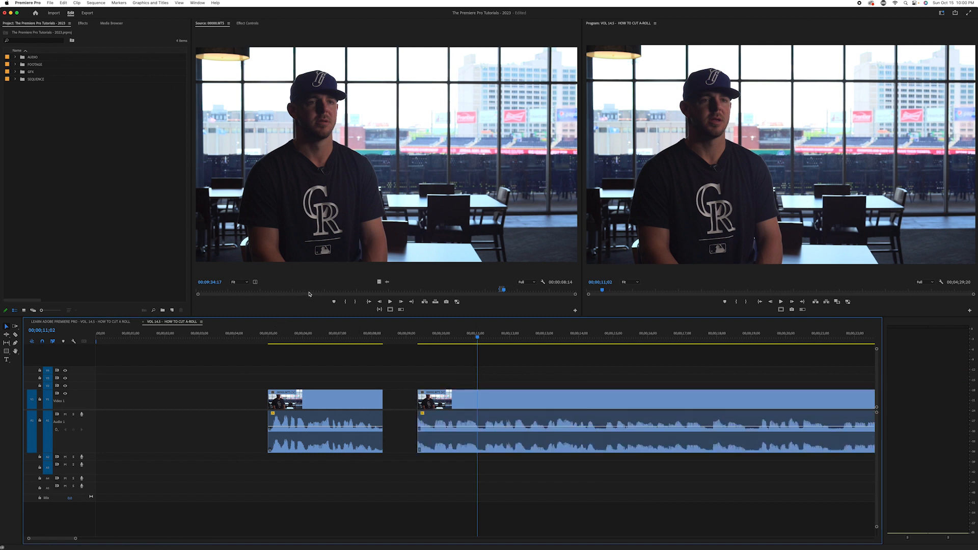
left_click(83, 24)
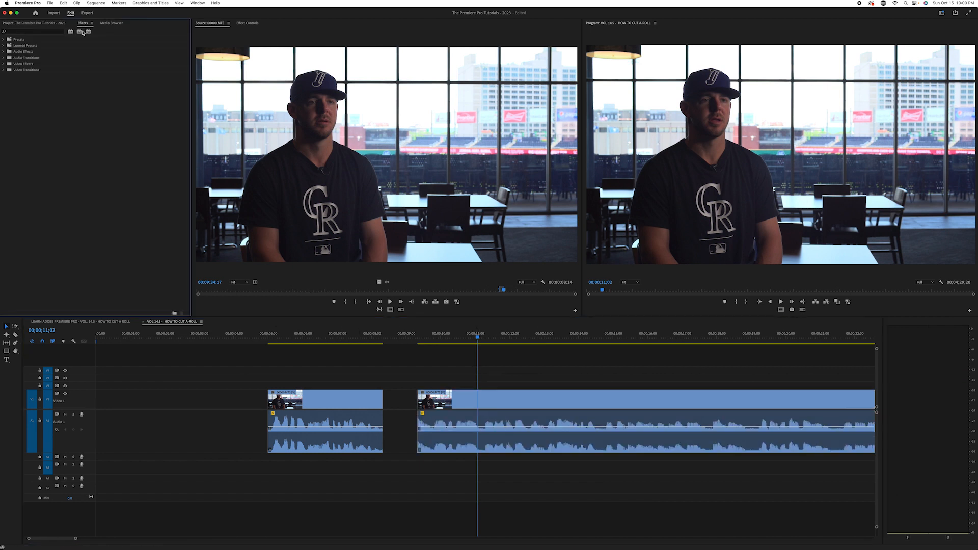
left_click(3, 58)
left_click(6, 64)
left_click_drag(32, 76, 418, 453)
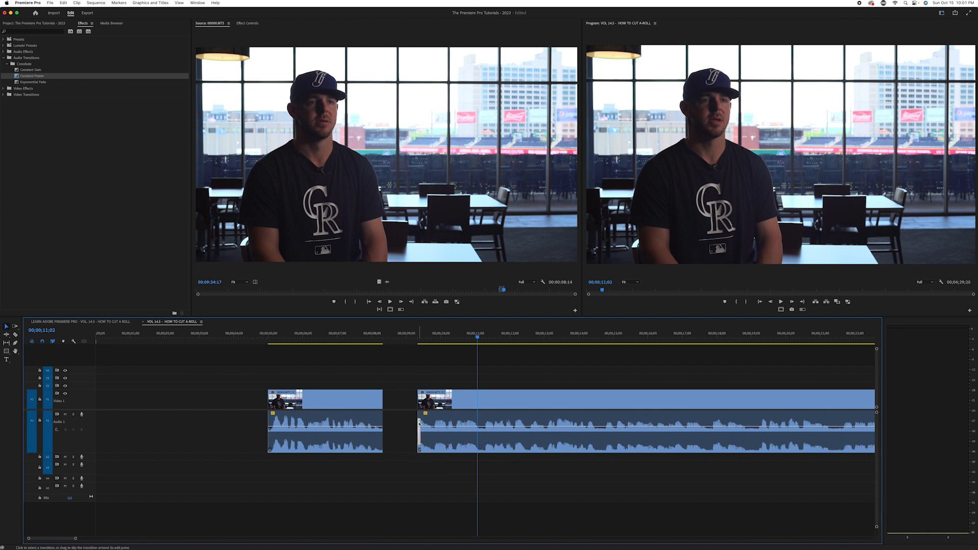
Play twice from the gap into the second clip to check the audio fade-in
left_click(392, 336)
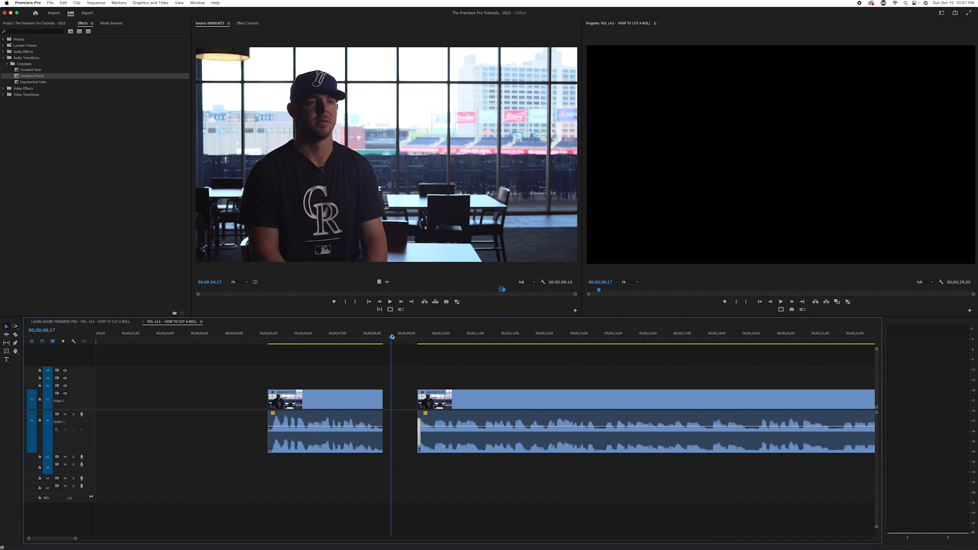
key("space")
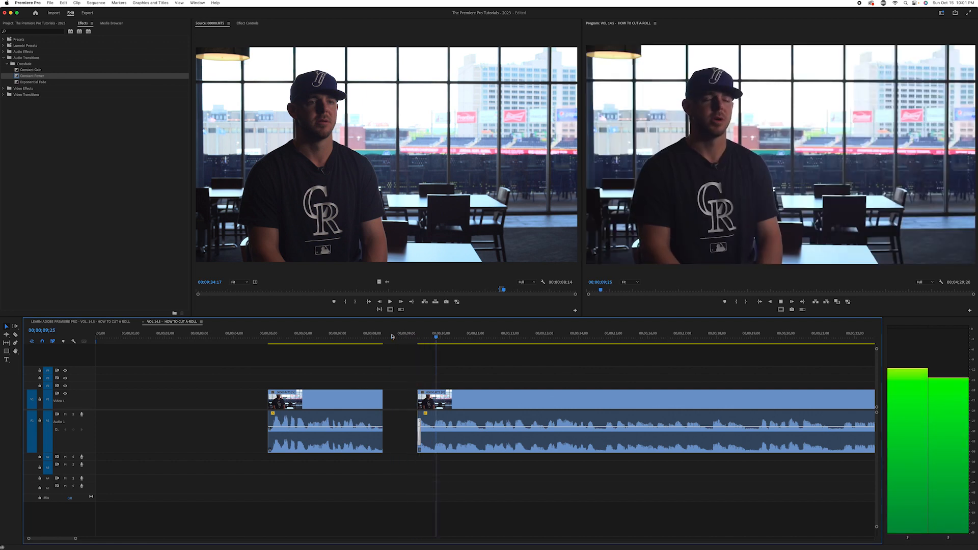
key("space")
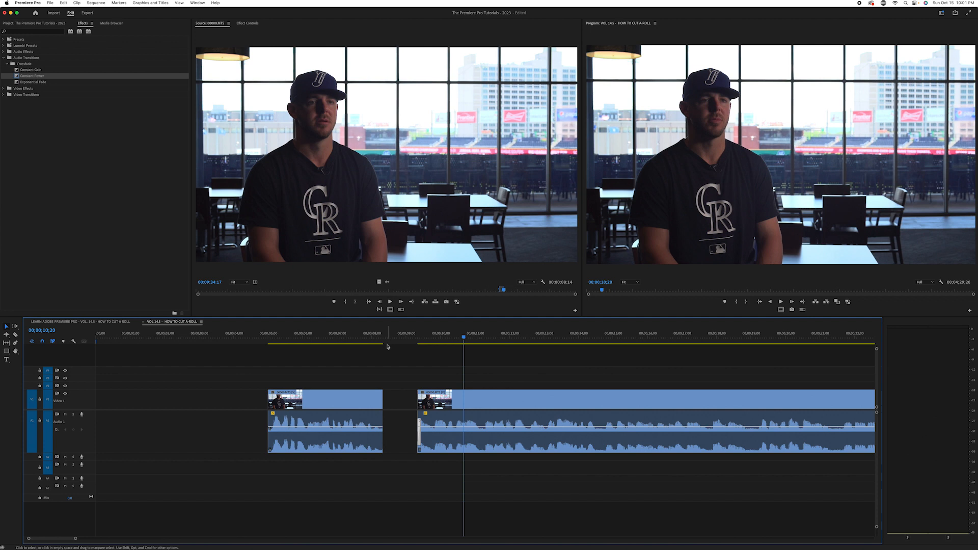
left_click(398, 338)
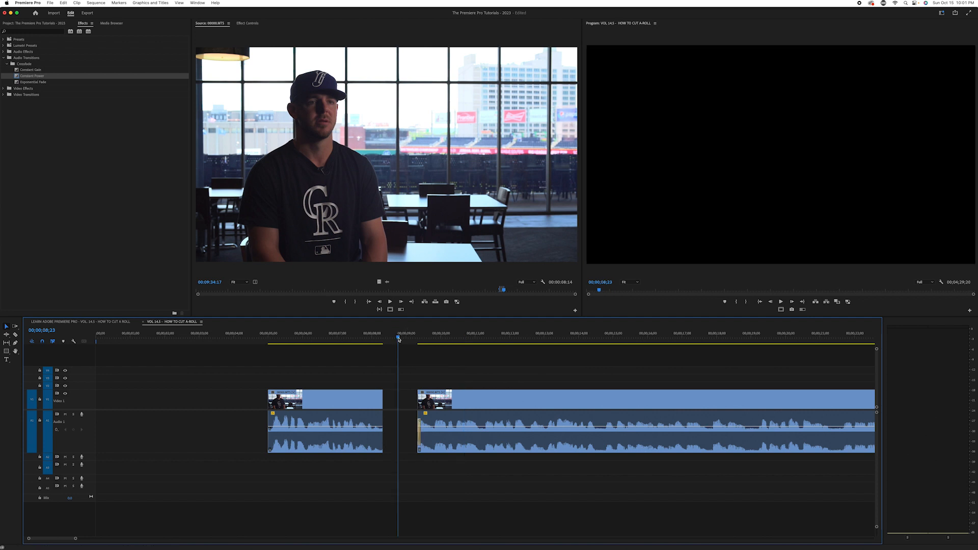
key("space")
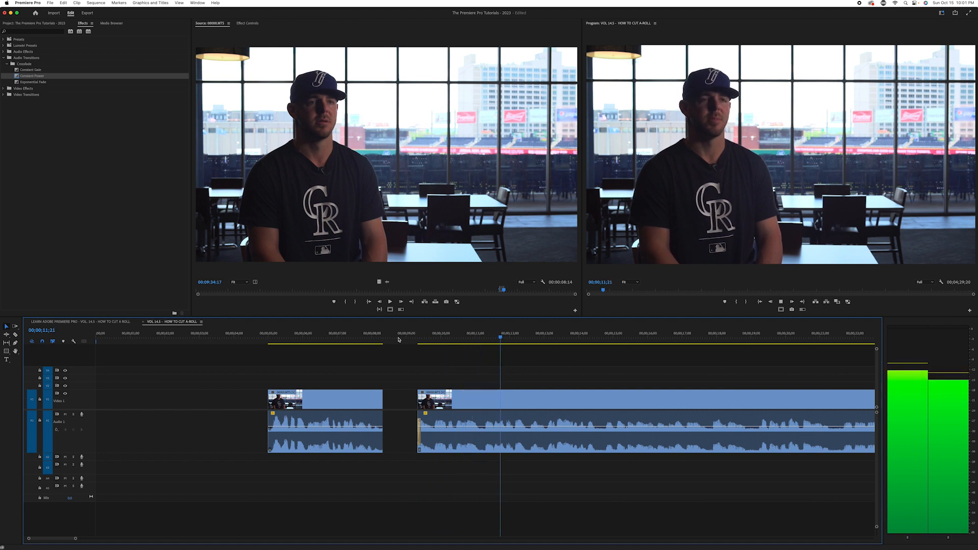
key("space")
Place the playhead at 00;00;13;10, five seconds after the end of the first clip
key("minus")
key("Up")
key("Up")
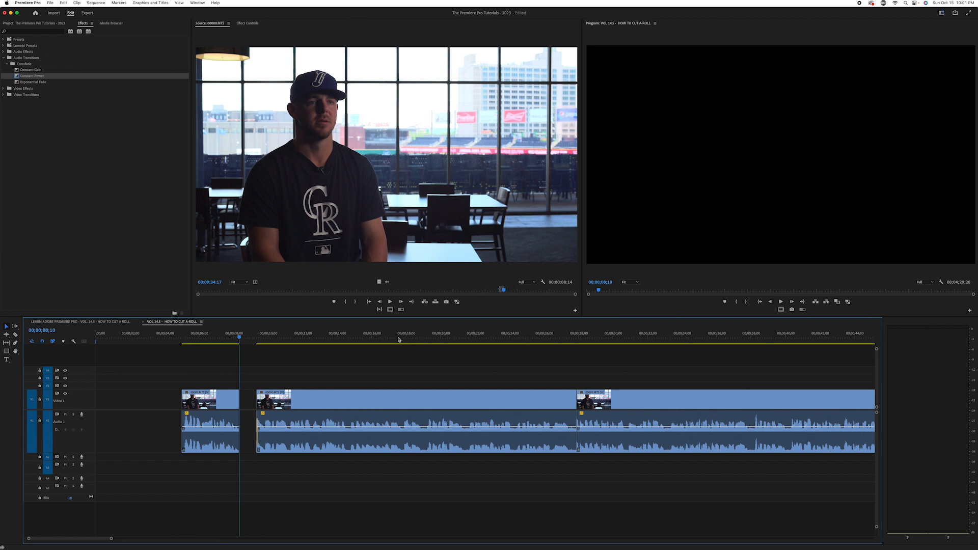
mouse_move(246, 340)
left_mouse_down()
mouse_move(214, 351)
mouse_move(244, 341)
left_mouse_up()
key("space")
left_click_drag(244, 339, 248, 340)
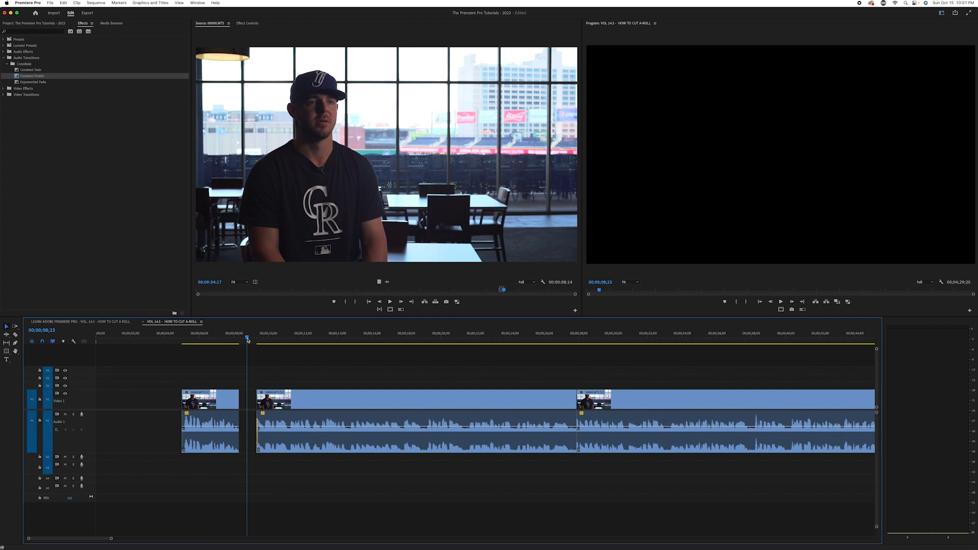
key("Up")
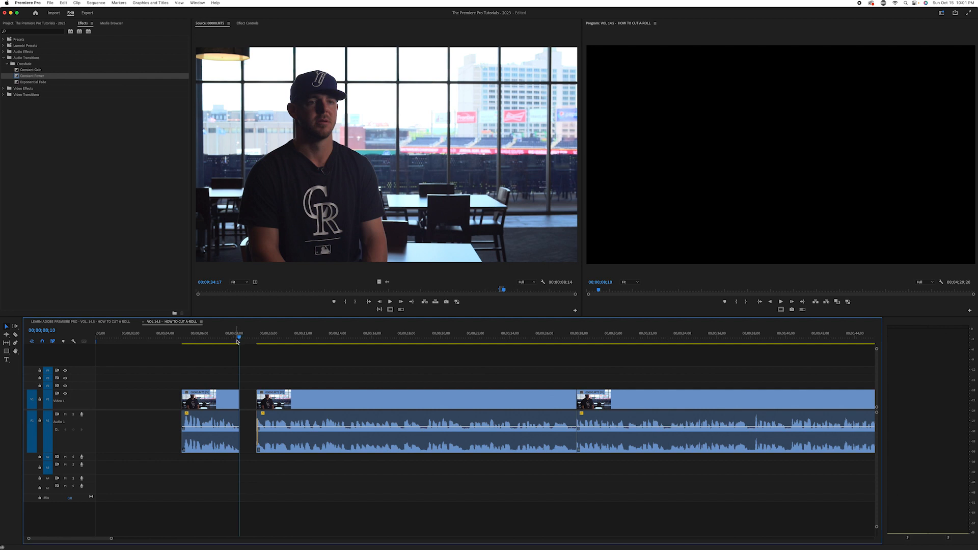
key("space")
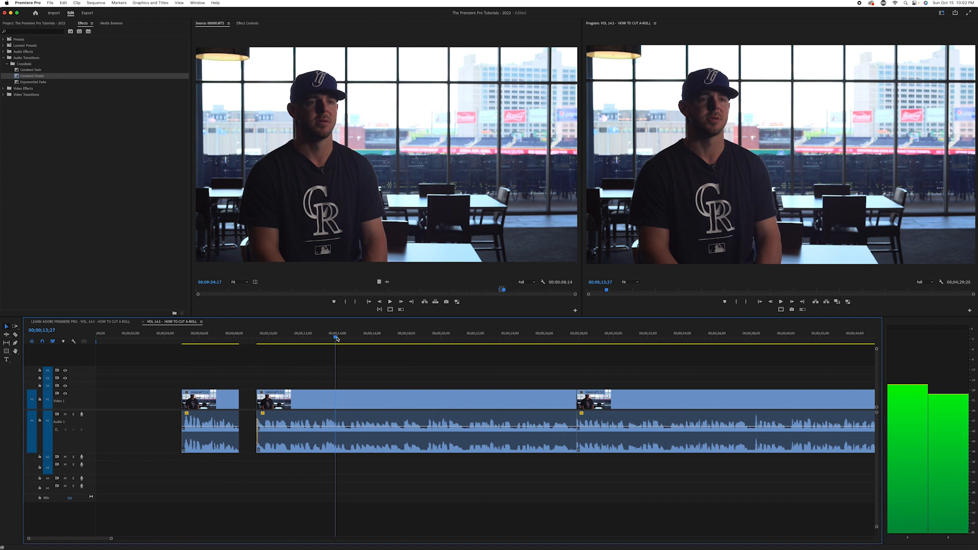
key("Left")
key("Left")
key("Left")
key("Left")
key("Left")
key("Left")
key("Left")
key("Left")
key("Left")
key("Left")
key("Left")
key("Left")
key("Left")
key("Left")
key("Left")
key("Left")
key("Left")
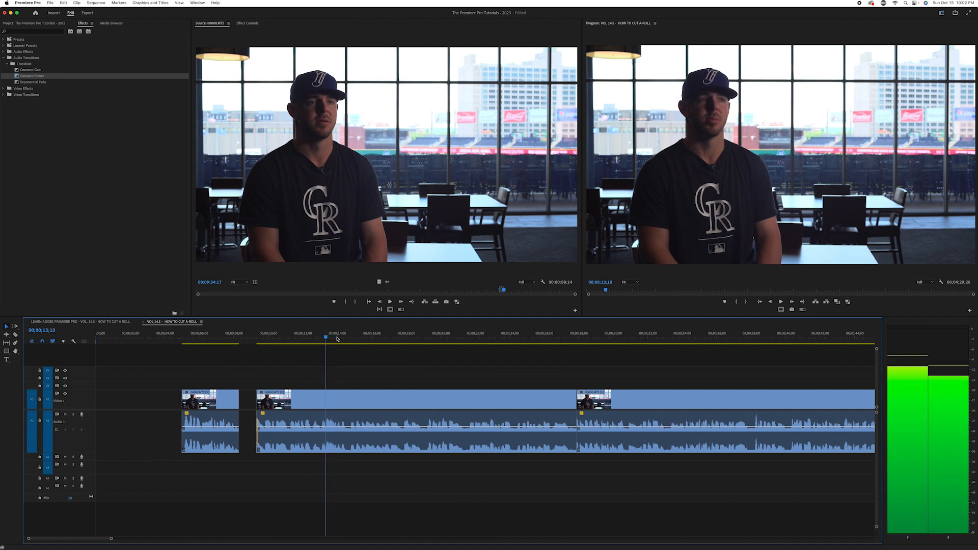
Move every clip after the first one together so the second clip starts at 00;00;13;10, widening the gap
key("minus")
key("minus")
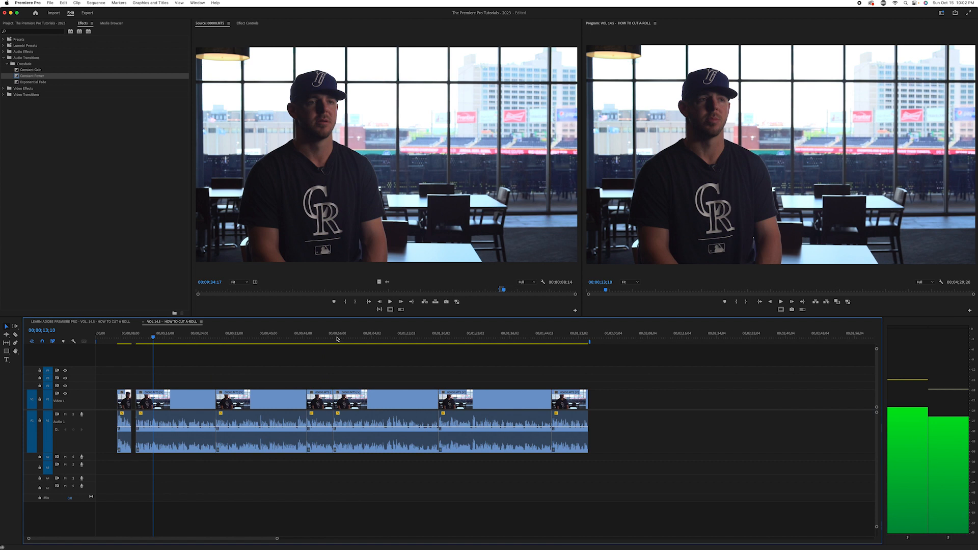
left_click_drag(625, 381, 189, 451)
key("equal")
key("equal")
key("equal")
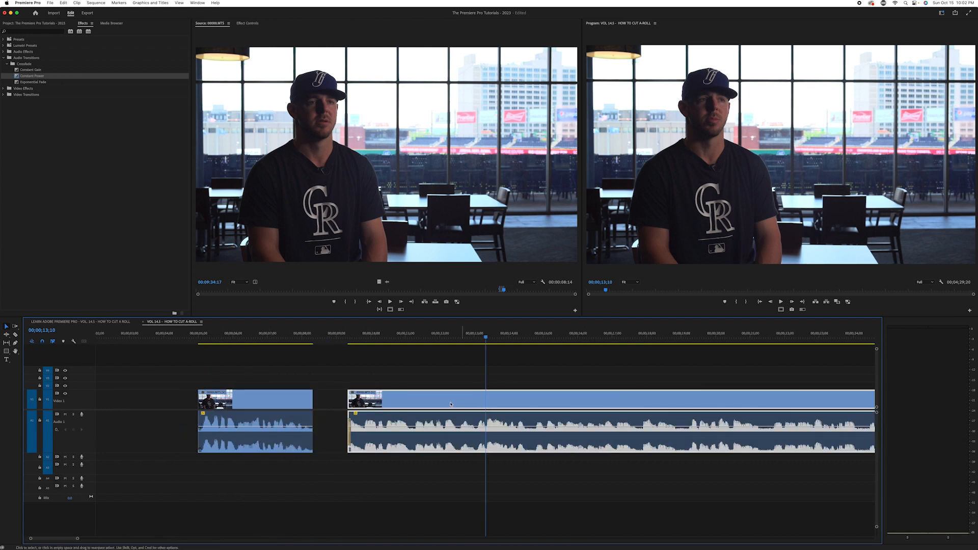
left_click_drag(426, 404, 542, 407)
Play from 00;00;06;09 across the widened gap and past the cut into the third clip to judge the pacing
left_click(243, 338)
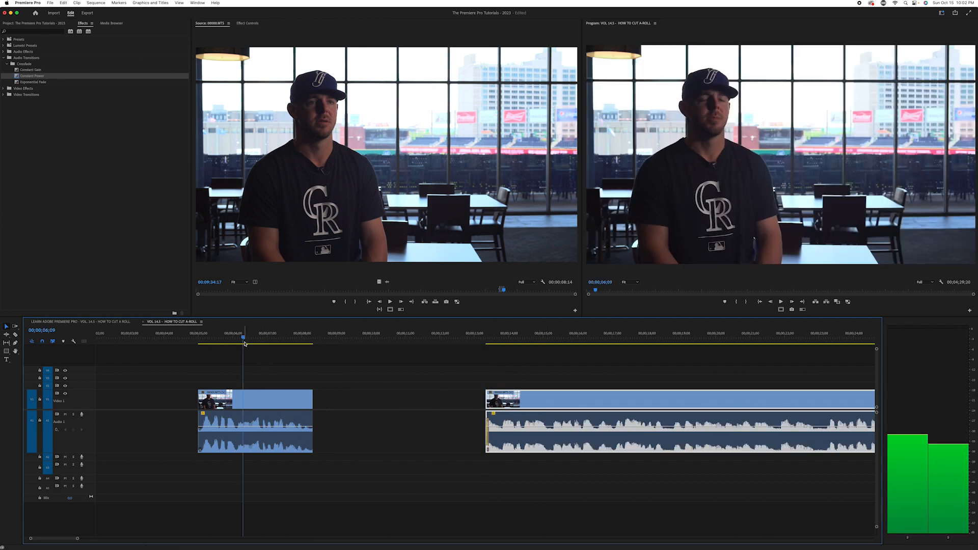
key("space")
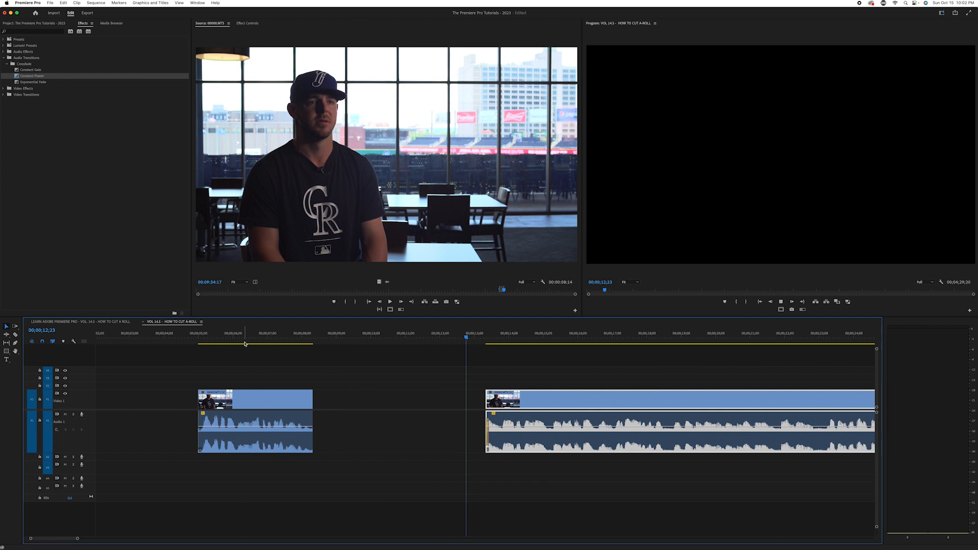
key("minus")
key("minus")
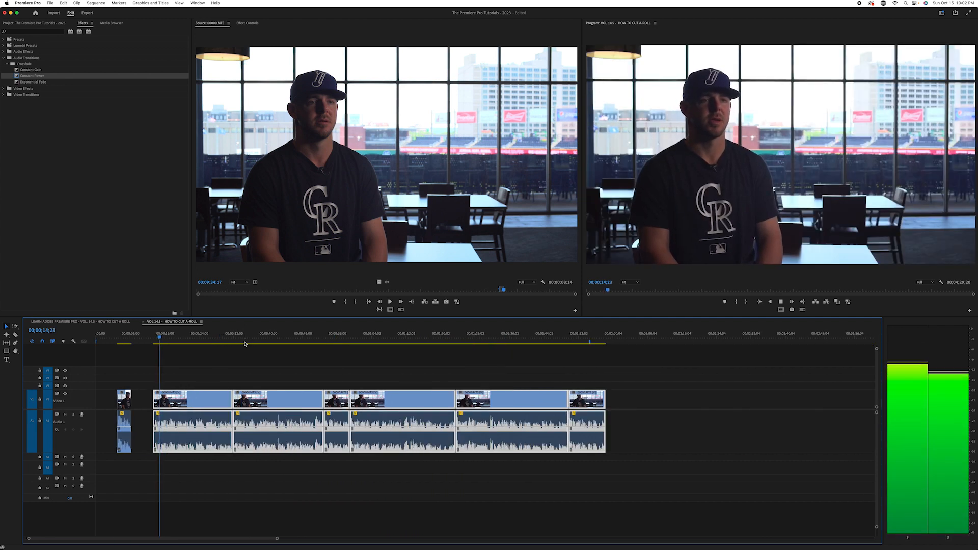
key("equal")
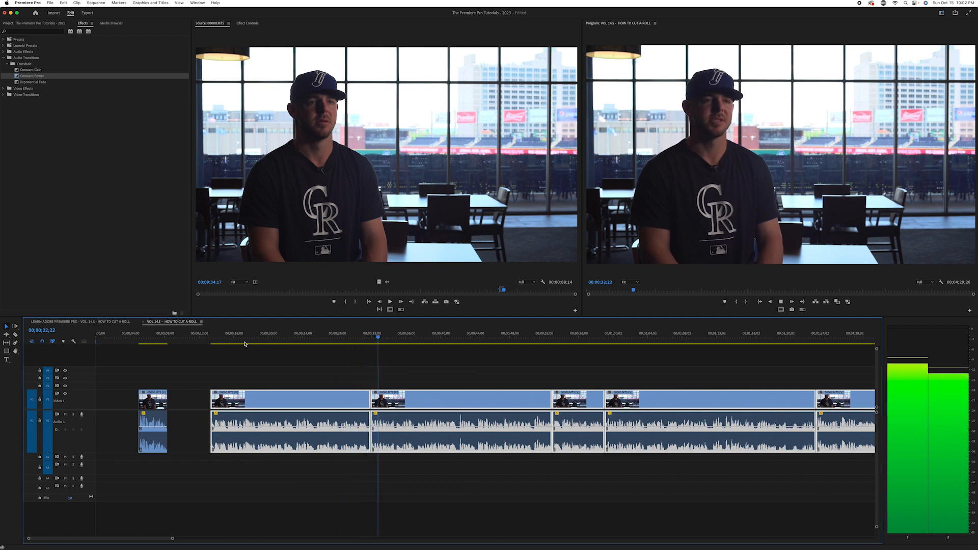
key("space")
Clear the current selection and select only the third clip and every clip after it
key("minus")
key("minus")
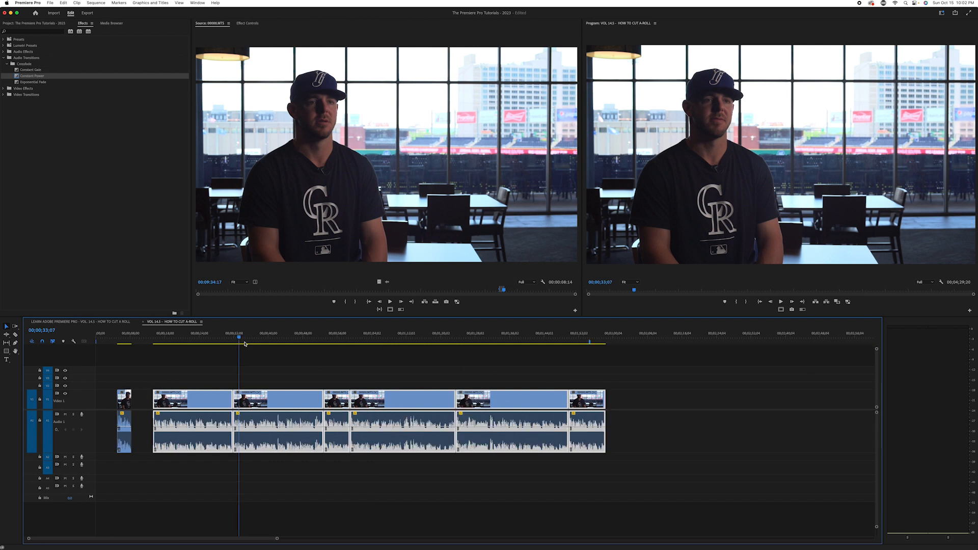
key("equal")
key("super+a")
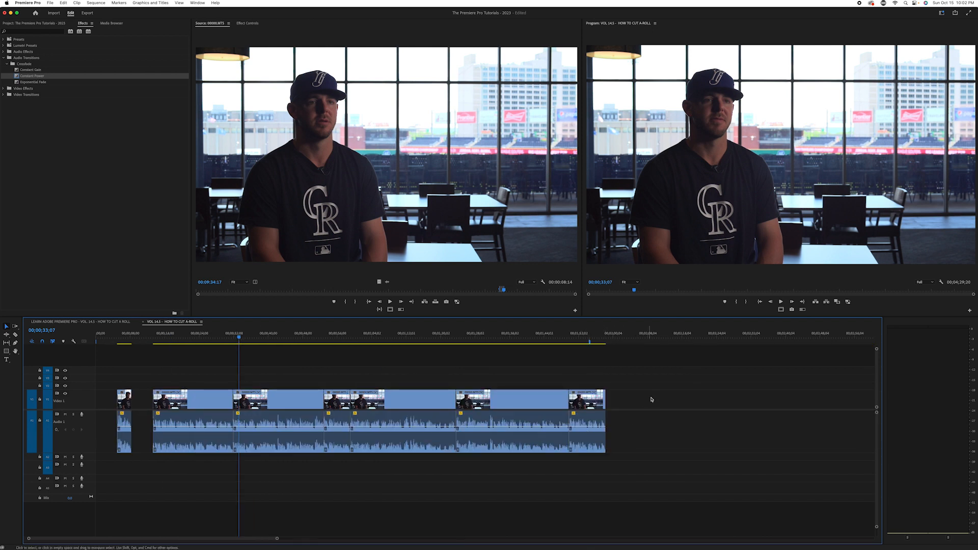
left_click_drag(656, 384, 264, 473)
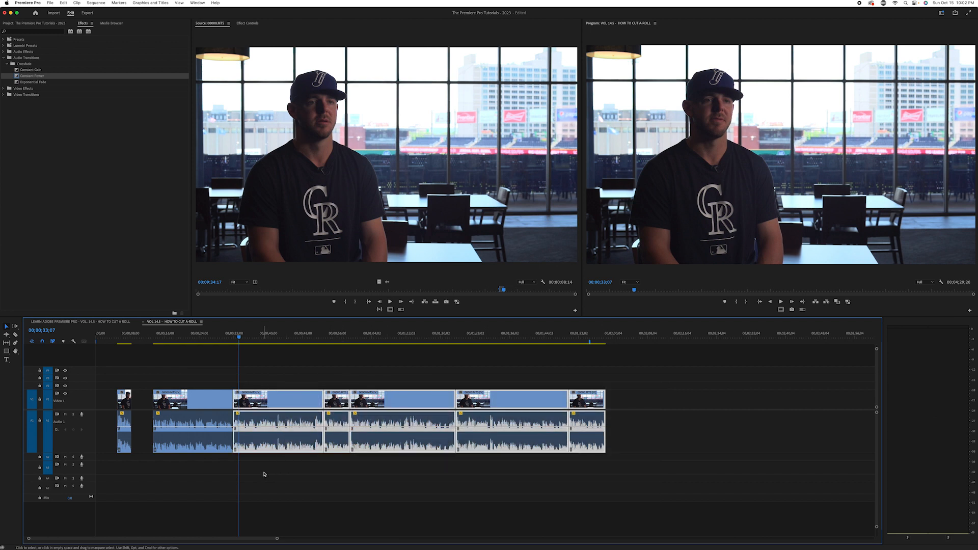
key("equal")
key("equal")
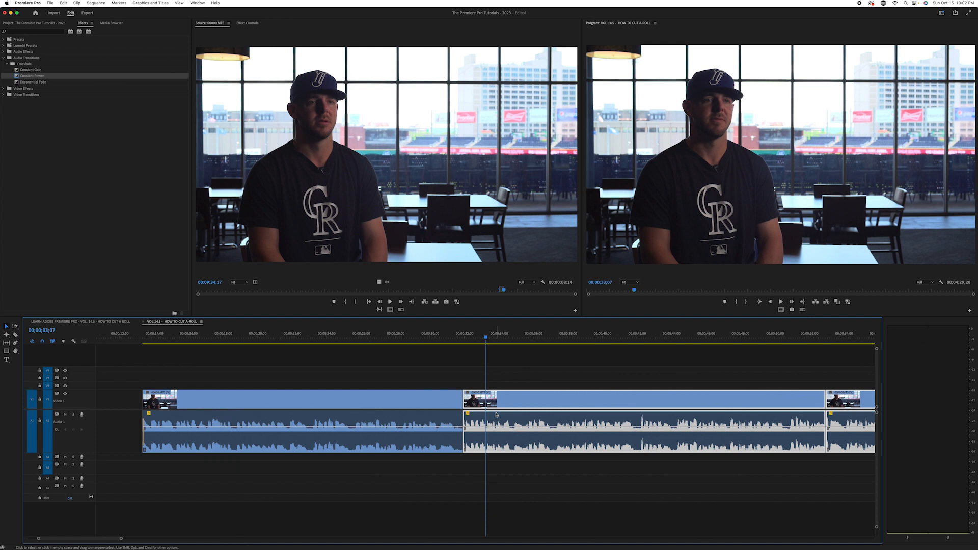
Place the playhead at 00;00;33;27, two seconds after the cut between the second and third clips
key("Right")
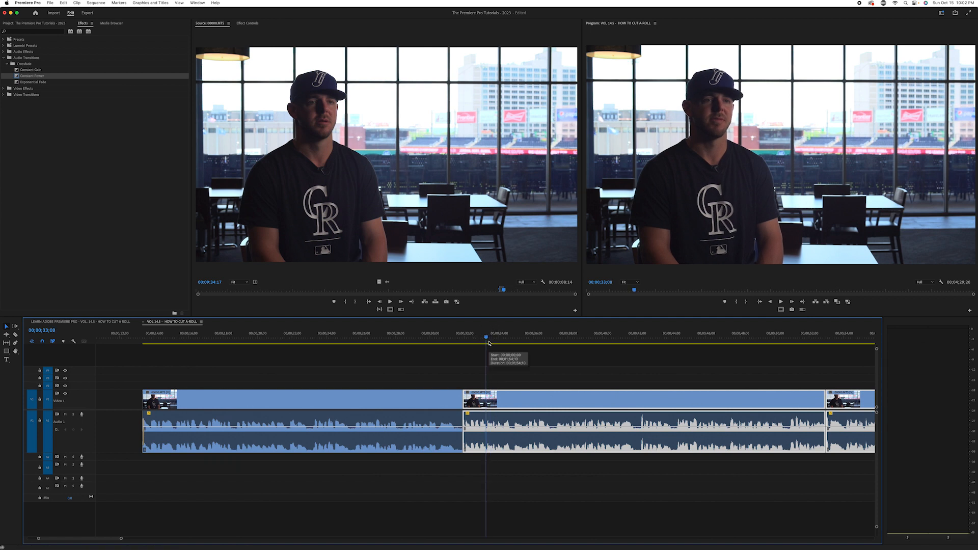
key("Up")
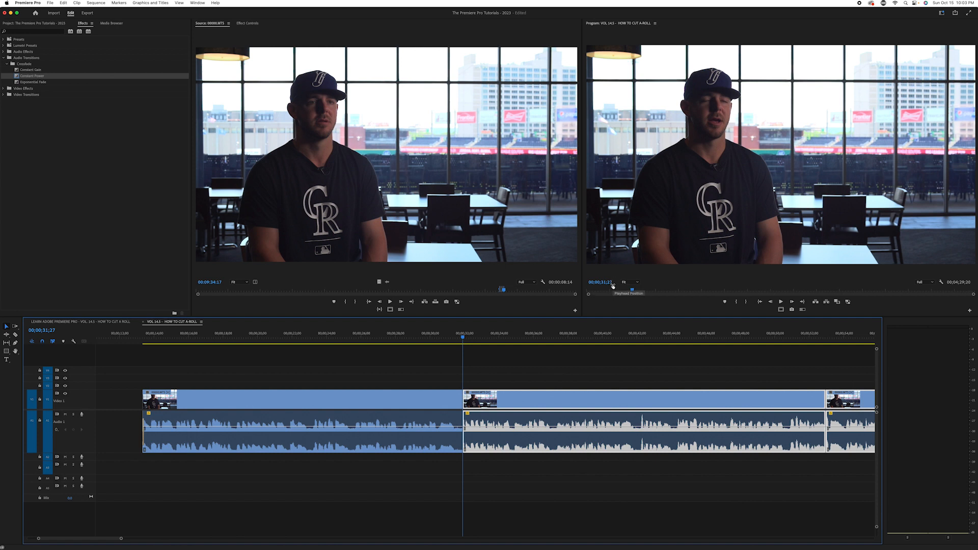
left_click_drag(463, 337, 490, 344)
key("Right")
key("Right")
key("Right")
key("Right")
key("Right")
key("Right")
key("Right")
key("Right")
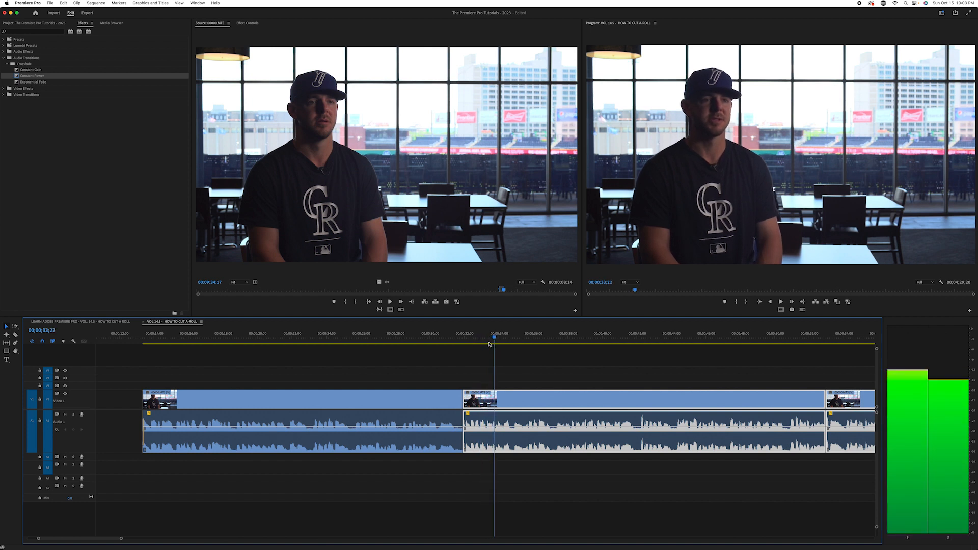
key("Right")
key("Right")
key("Right")
key("Right")
key("Right")
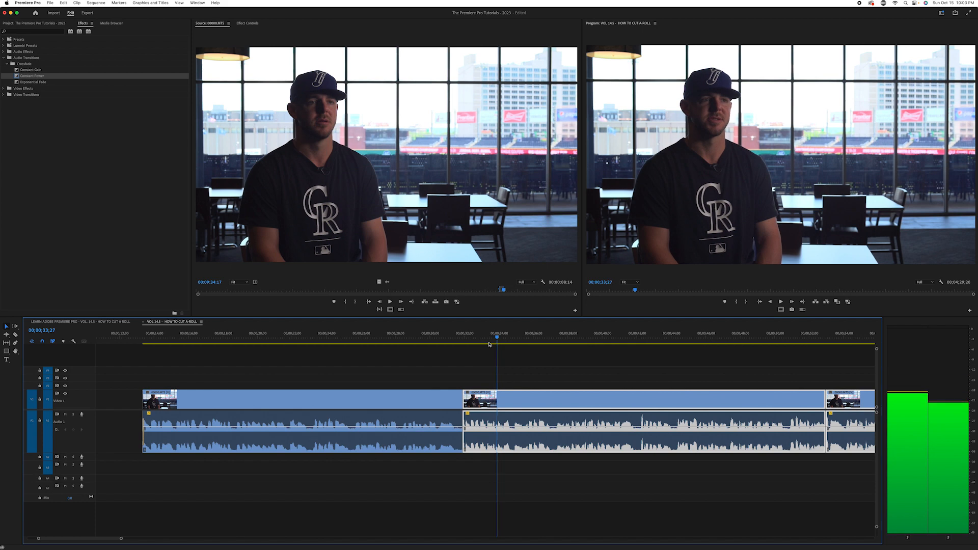
Move the third clip and every clip after it together so the third clip starts at 00;00;33;27, leaving a gap
key("minus")
key("minus")
left_click_drag(671, 379, 286, 432)
key("equal")
key("equal")
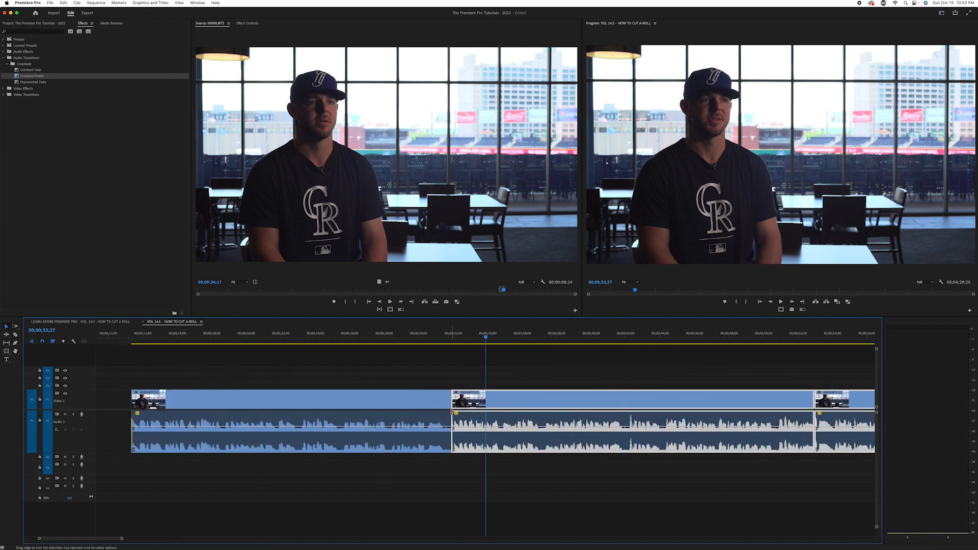
left_click_drag(464, 406, 513, 406)
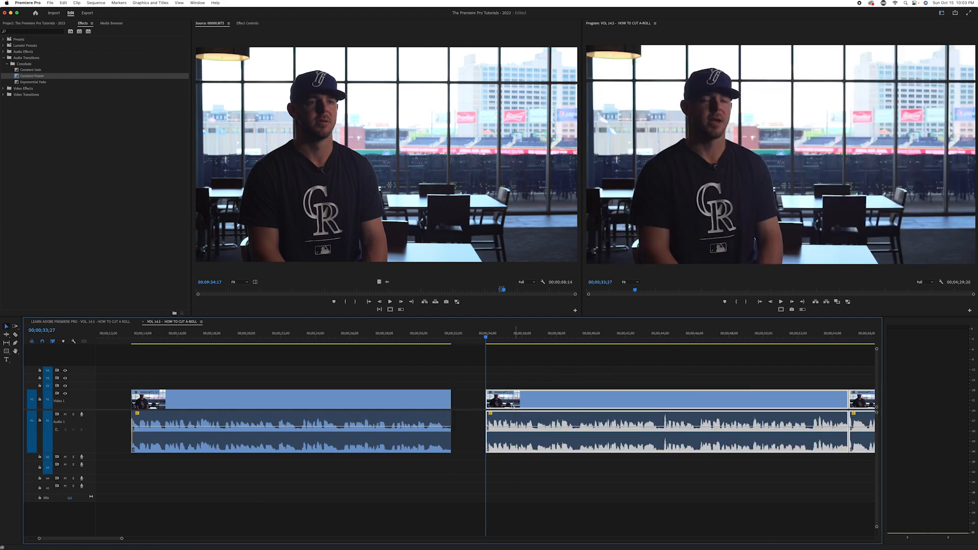
Clear the selection and play from 00;00;28;08 across the gap into the third clip to judge the pacing
left_click(407, 347)
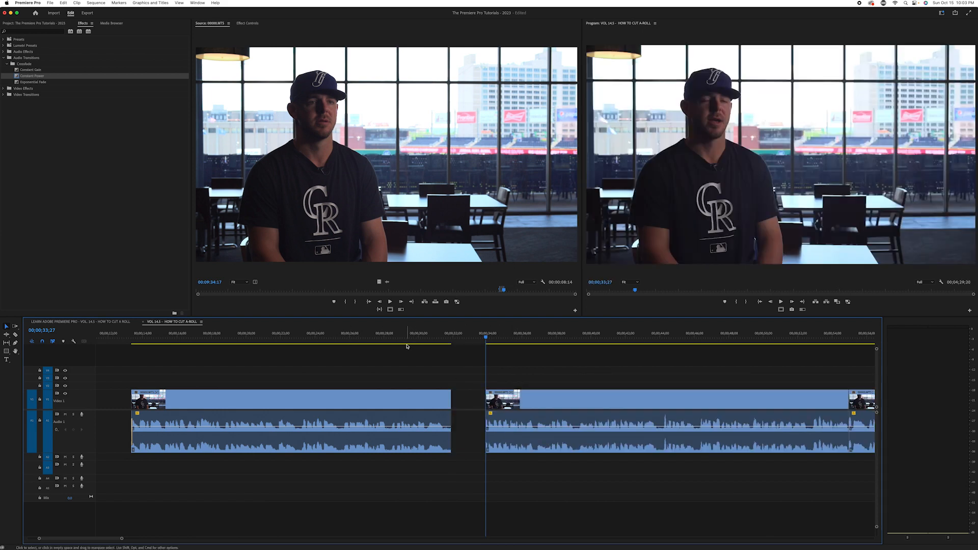
left_click(389, 338)
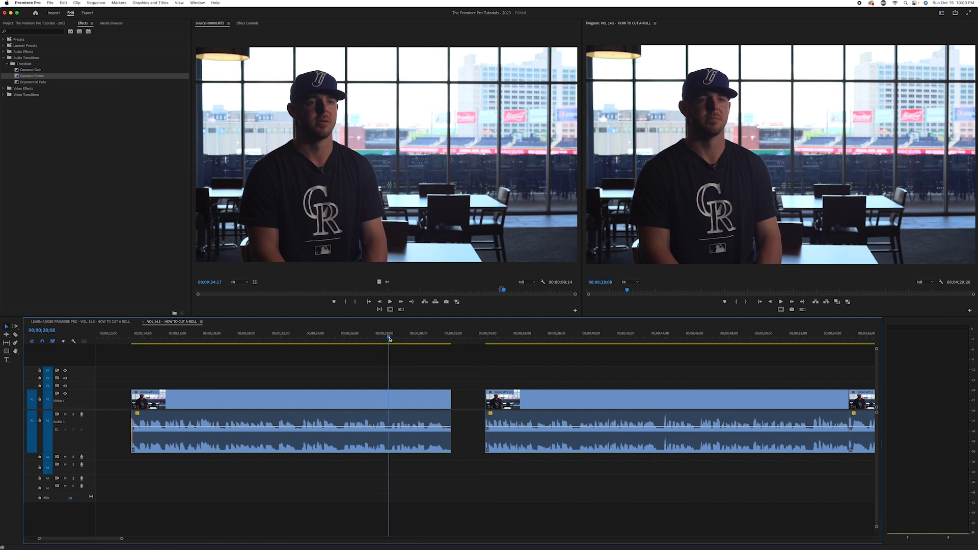
key("space")
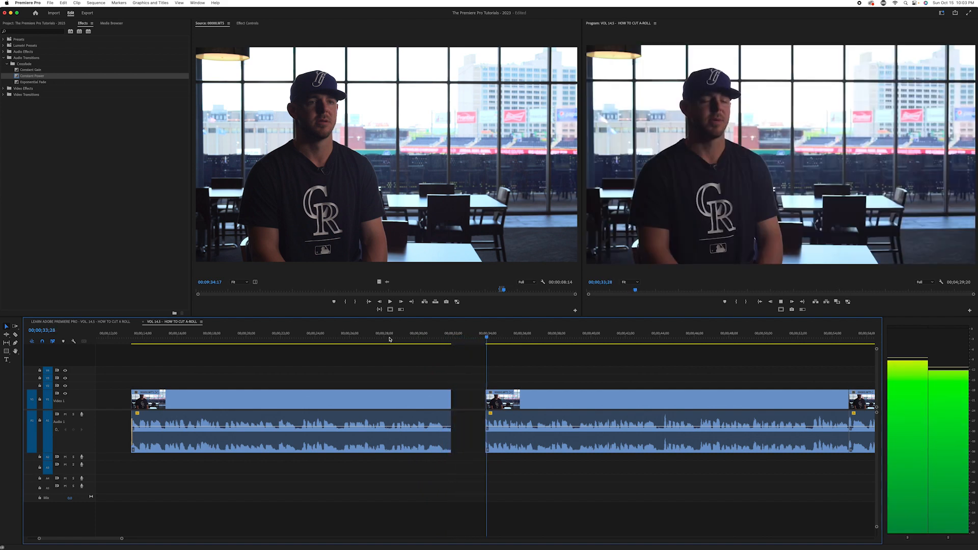
key("minus")
key("minus")
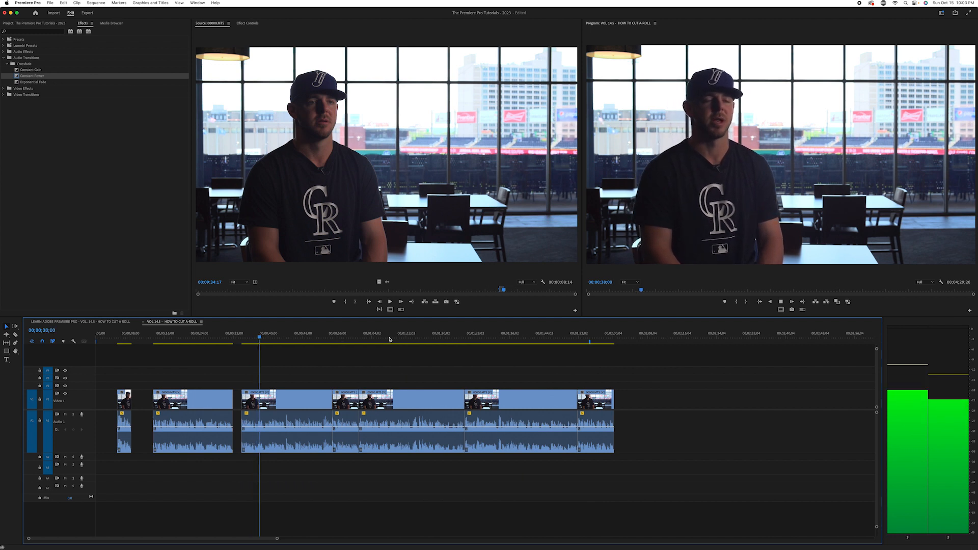
Place the playhead at 00;00;34;27, one second after the start of the third clip
left_click(241, 337)
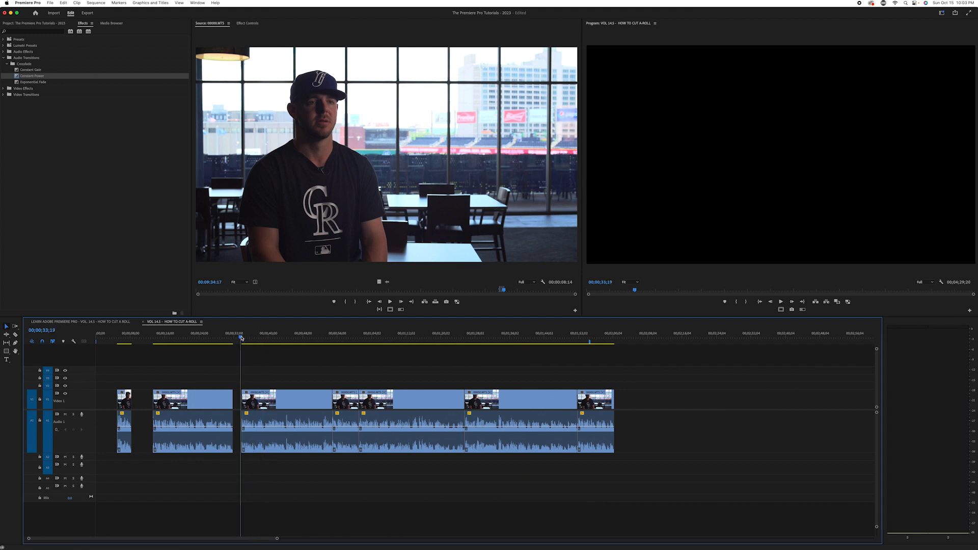
key("equal")
key("equal")
key("equal")
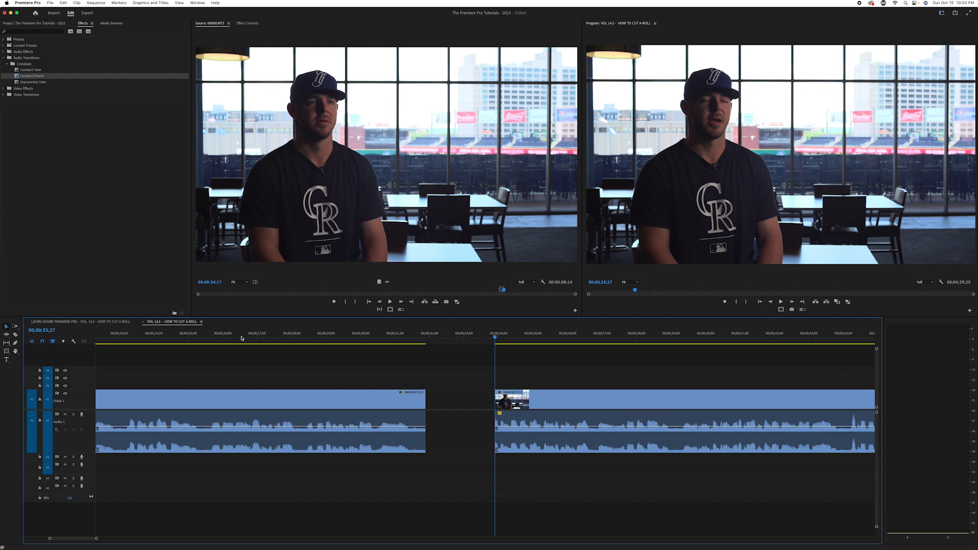
key("space")
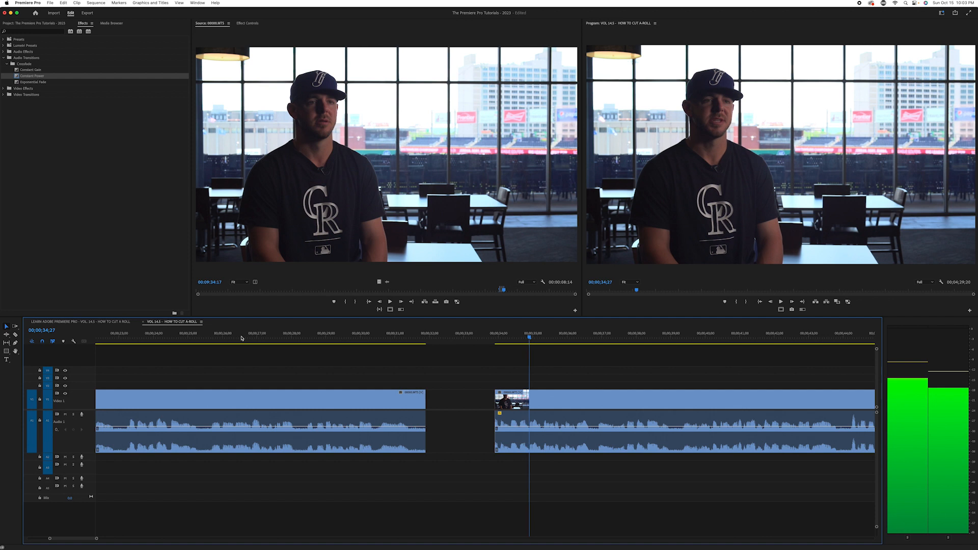
key("minus")
key("minus")
key("minus")
left_click_drag(659, 376, 312, 444)
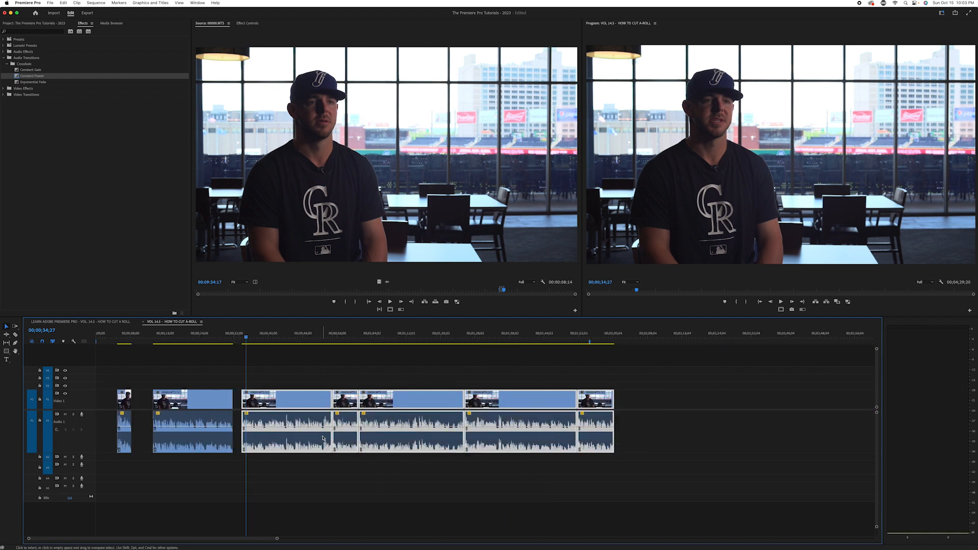
key("equal")
key("equal")
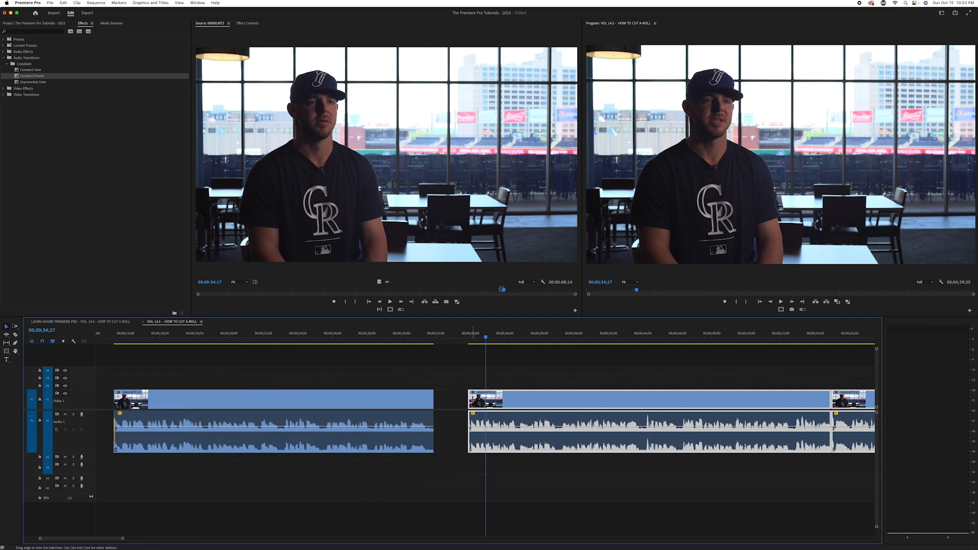
left_click(464, 383)
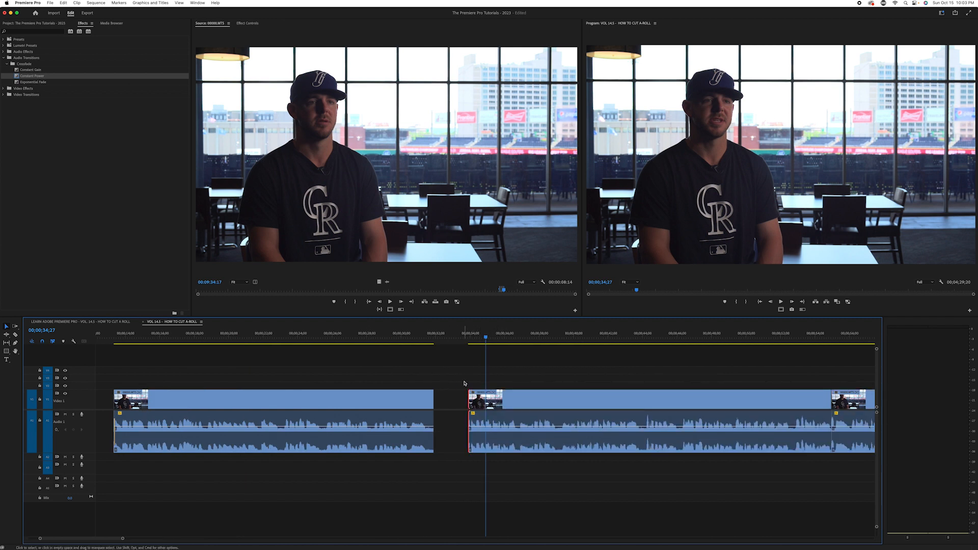
Move the third clip and every clip after it together so the third clip starts at 00;00;34;27, widening the gap
key("minus")
key("minus")
key("minus")
key("minus")
left_click_drag(444, 381, 209, 451)
key("equal")
key("equal")
key("equal")
key("equal")
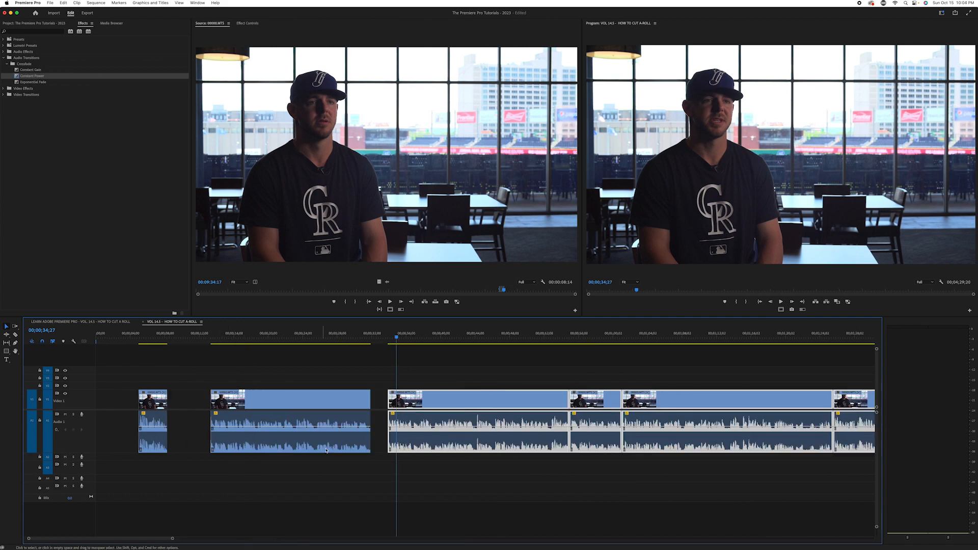
mouse_move(501, 402)
left_mouse_down()
mouse_move(533, 406)
mouse_move(518, 406)
left_mouse_up()
Clear the selection and play from 00;00;29;01 across the widened gap into the third clip
left_click(432, 363)
left_click_drag(386, 340, 385, 339)
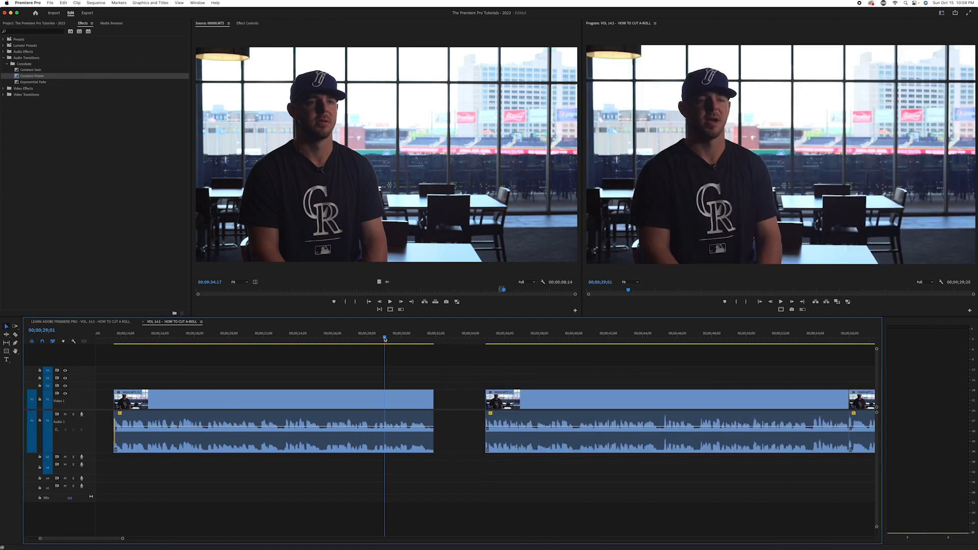
key("space")
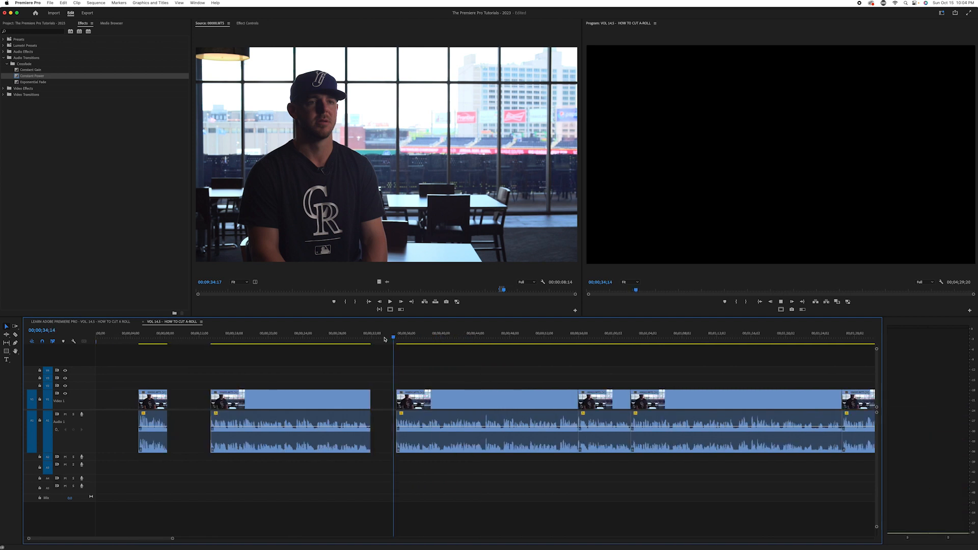
key("minus")
key("minus")
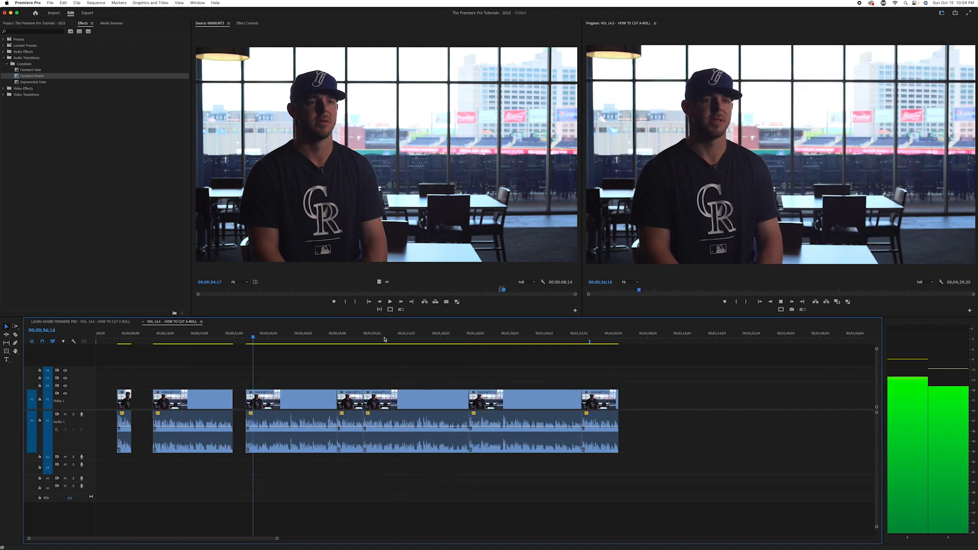
key("space")
Play the end of the third clip across the cut into the fourth clip to judge the transition
left_click_drag(317, 337, 329, 338)
key("space")
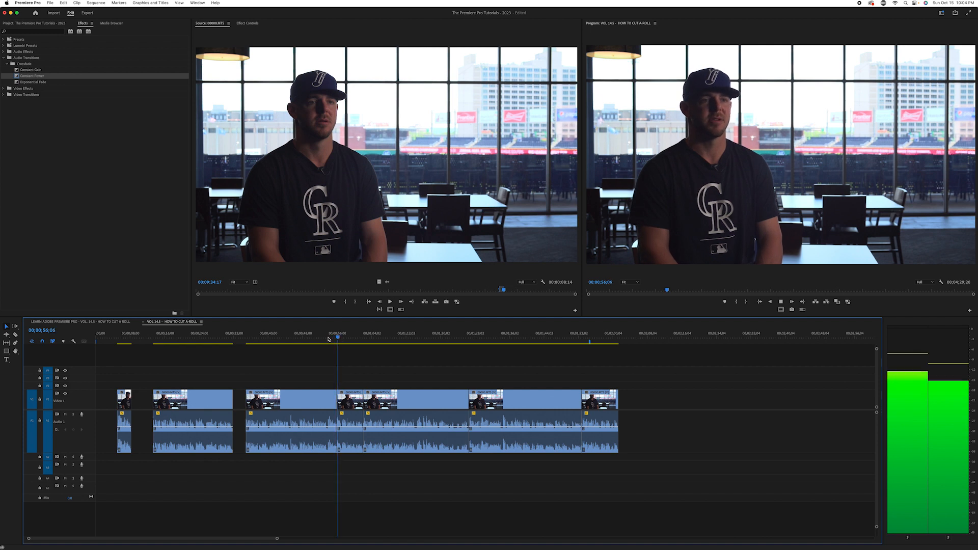
key("space")
Select the fourth clip and every clip after it, and align the playhead with the cut at 00;00;55;29
left_click_drag(642, 387, 356, 455)
key("Up")
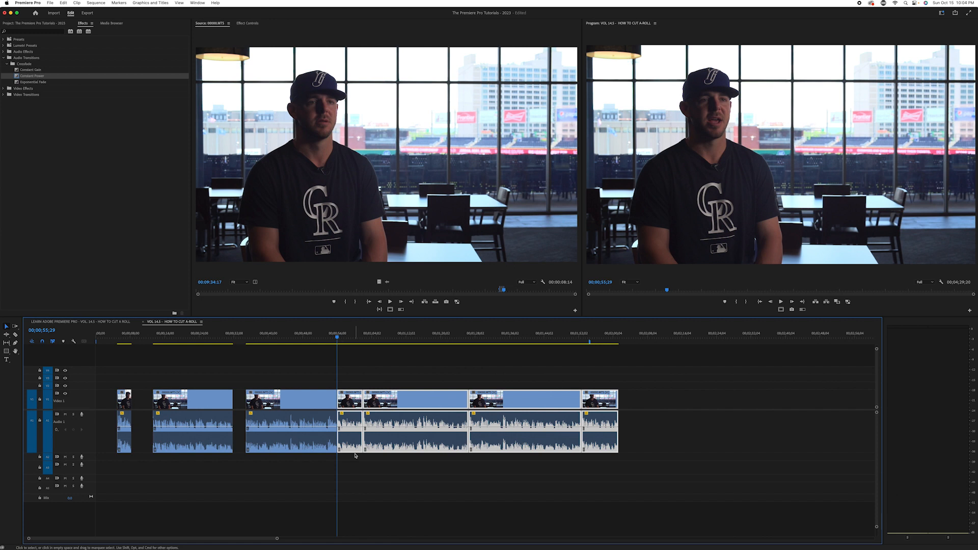
key("equal")
key("equal")
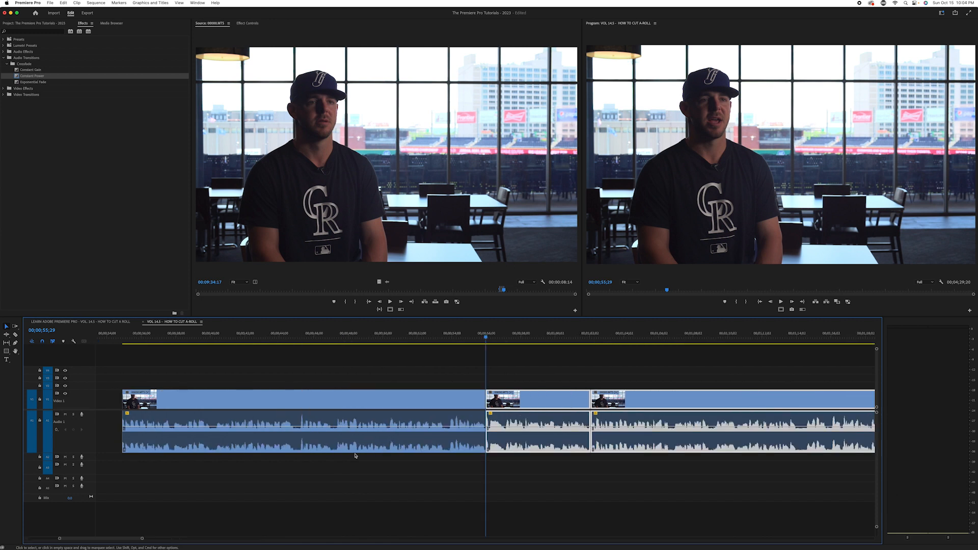
Place the playhead at 00;00;56;29, one second after the cut between the third and fourth clips
key("space")
key("space")
key("space")
key("Left")
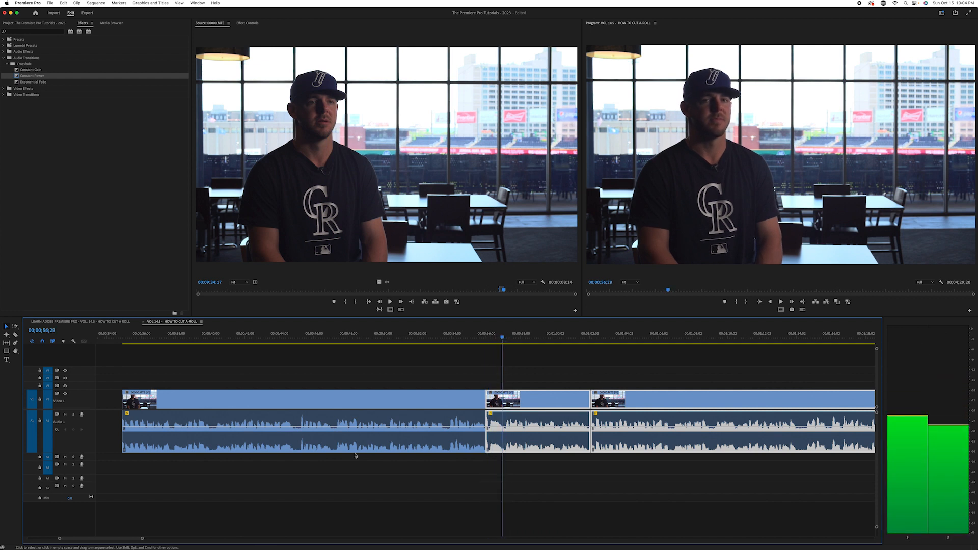
key("minus")
key("minus")
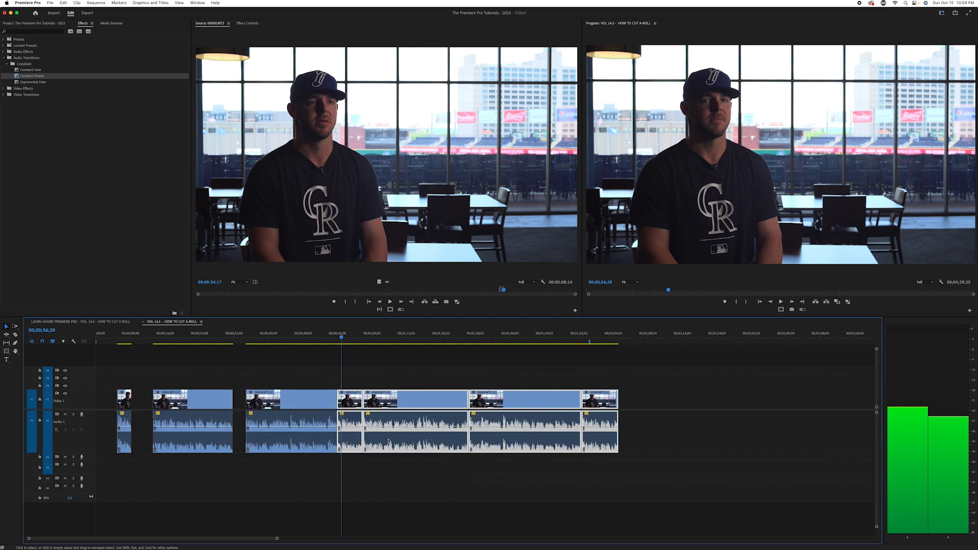
Move the fourth clip and every clip after it together so the fourth clip starts at 00;00;56;29, leaving a one-second gap
left_click_drag(662, 392, 346, 452)
key("equal")
key("equal")
left_click_drag(495, 407, 511, 407)
Play from the last seconds of the third clip across the new gap into the fourth clip
left_click(373, 335)
key("space")
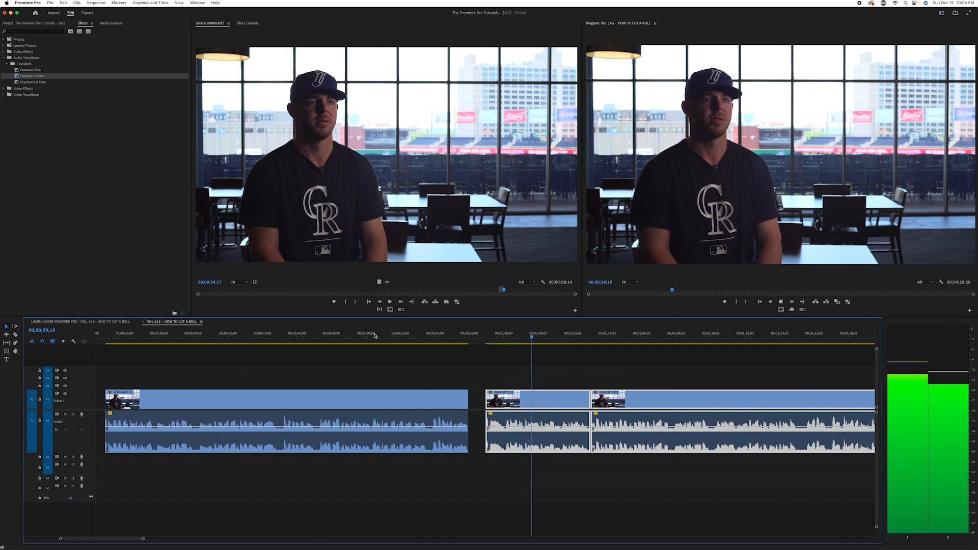
key("space")
Apply a Constant Power fade to the start of the fourth clip's audio and shorten it to a few frames
left_click_drag(16, 79, 435, 362)
left_click_drag(484, 425, 493, 449)
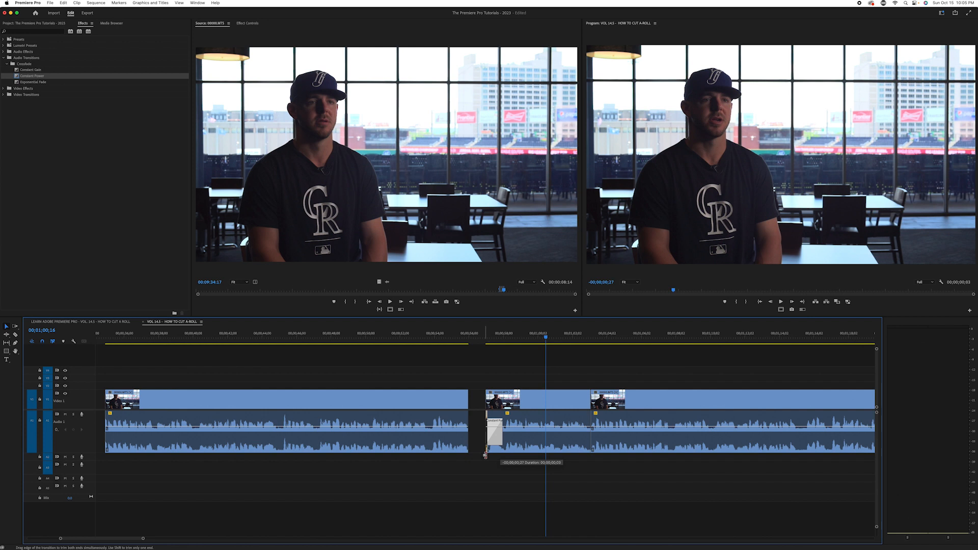
left_click_drag(485, 455, 484, 455)
Play from 00;00;54;11 across the gap to check the audio fade at the start of the fourth clip
left_click(441, 334)
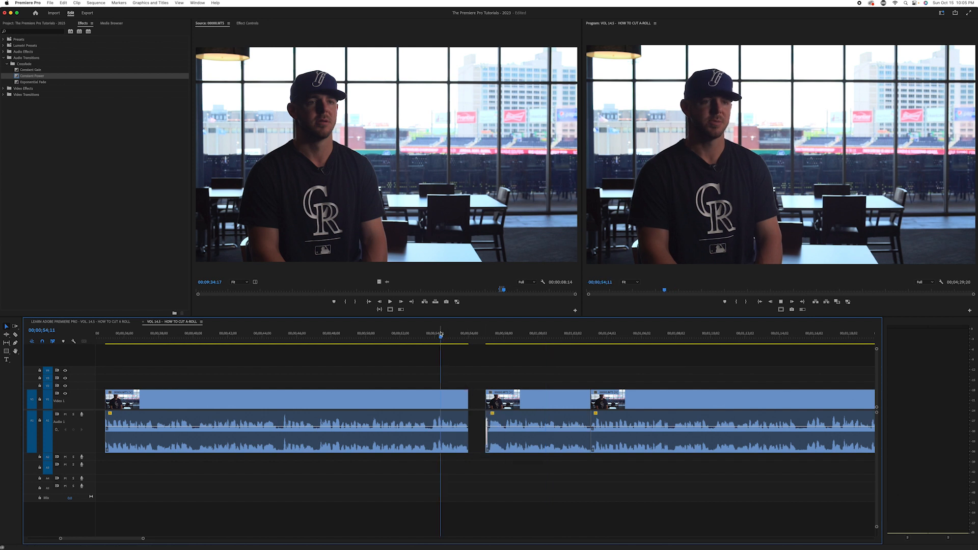
key("space")
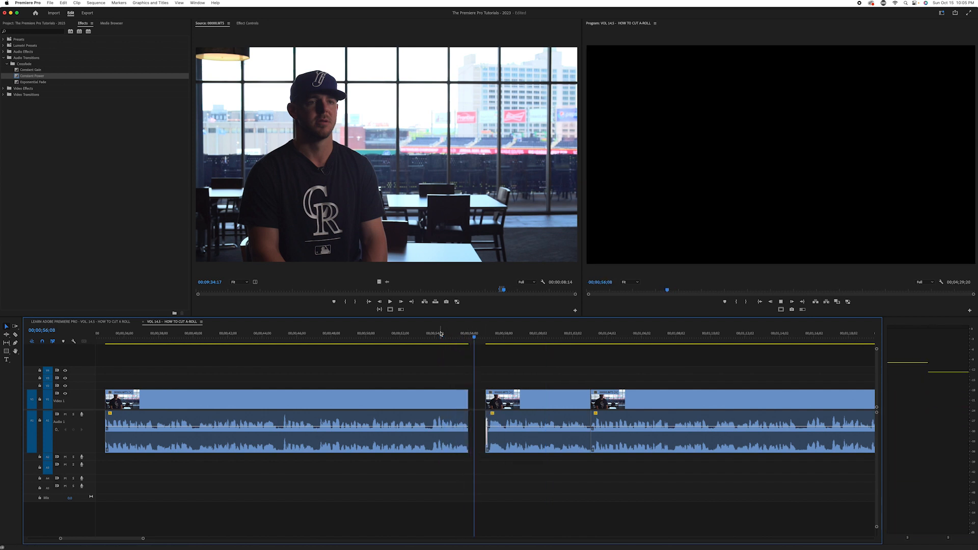
left_click_drag(501, 336, 491, 337)
Fine-tune the length of the Constant Power fade at the start of the fourth clip's audio
key("equal")
key("equal")
key("equal")
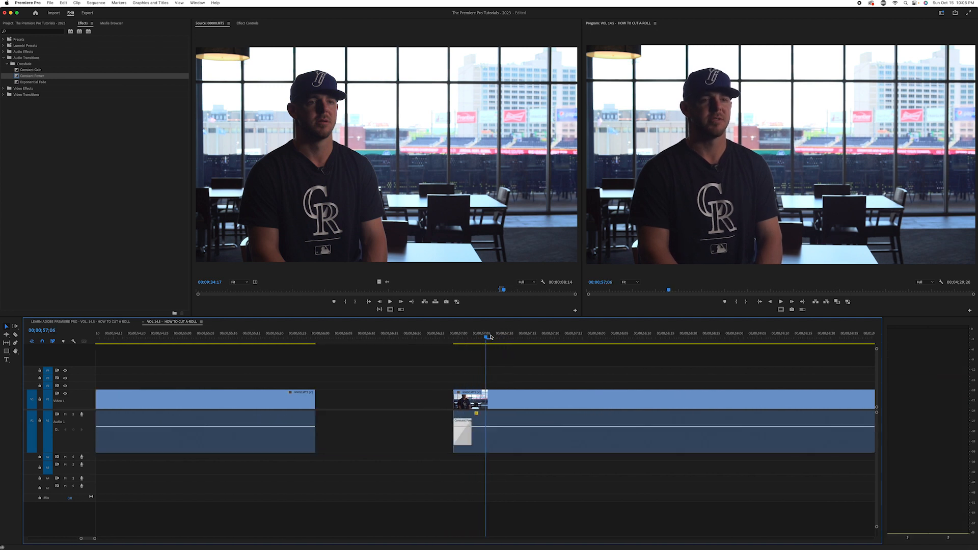
left_click_drag(454, 439, 439, 442)
key("minus")
key("minus")
key("minus")
Play from 00;00;53;05 across the gap, through the fourth clip and on into the fifth clip
left_click(347, 338)
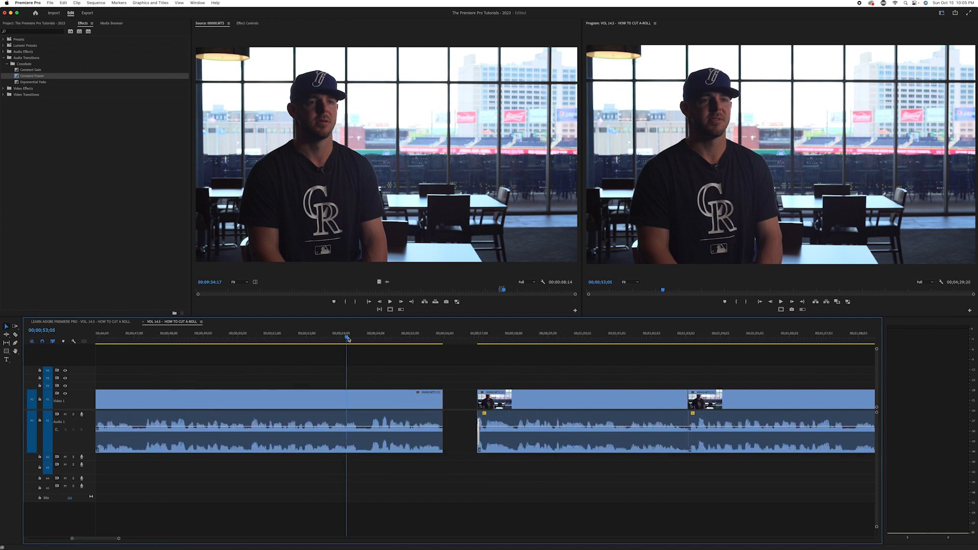
key("space")
key("minus")
key("minus")
key("minus")
key("minus")
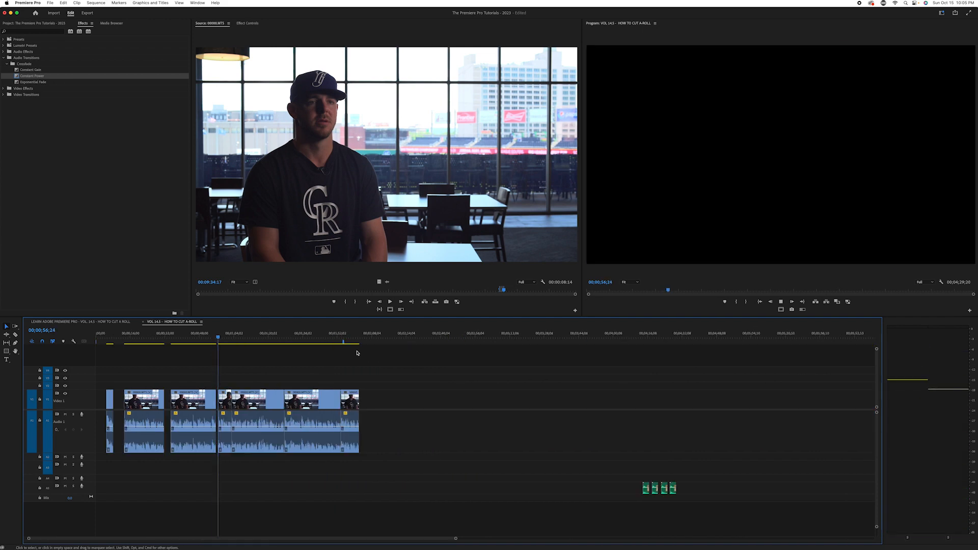
key("equal")
key("equal")
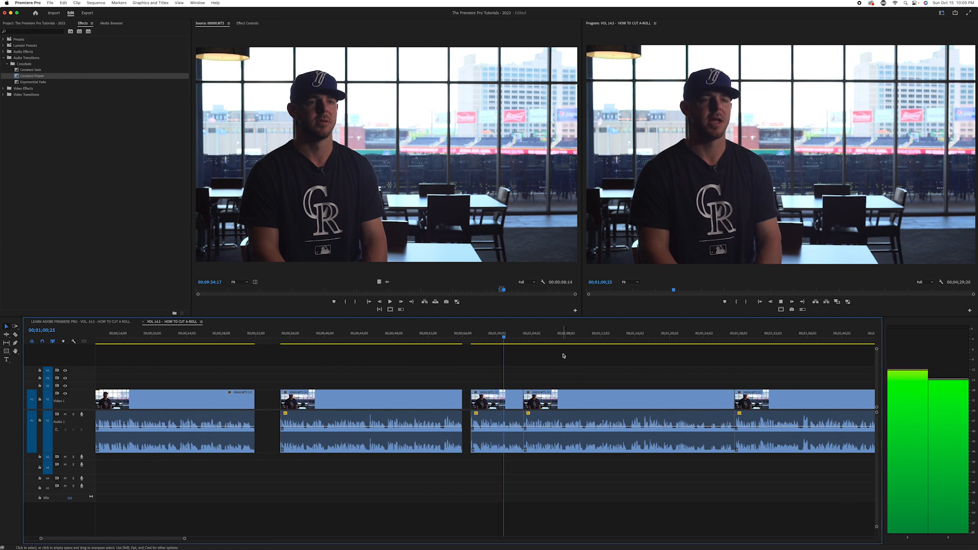
key("minus")
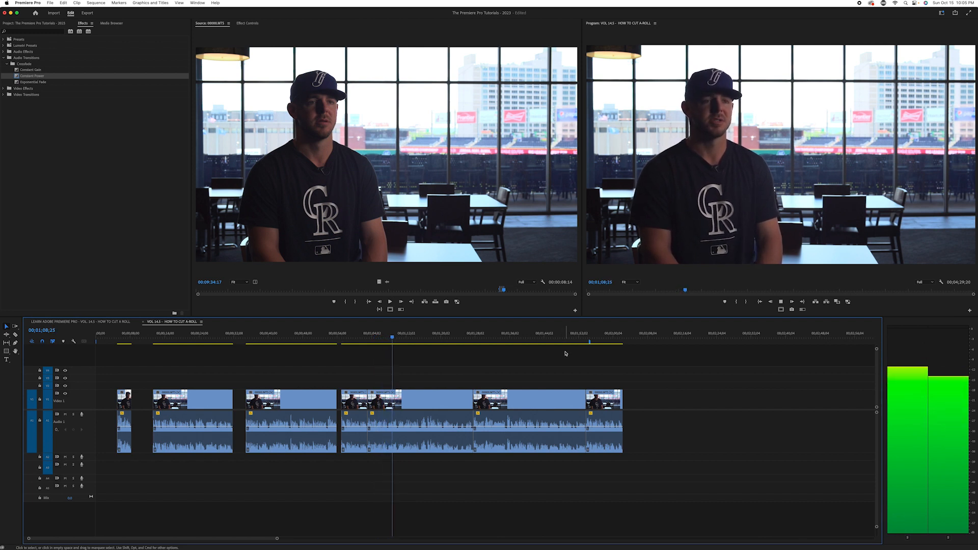
Play the end of the fifth clip across its cut, and select the sixth and seventh clips
left_click(462, 338)
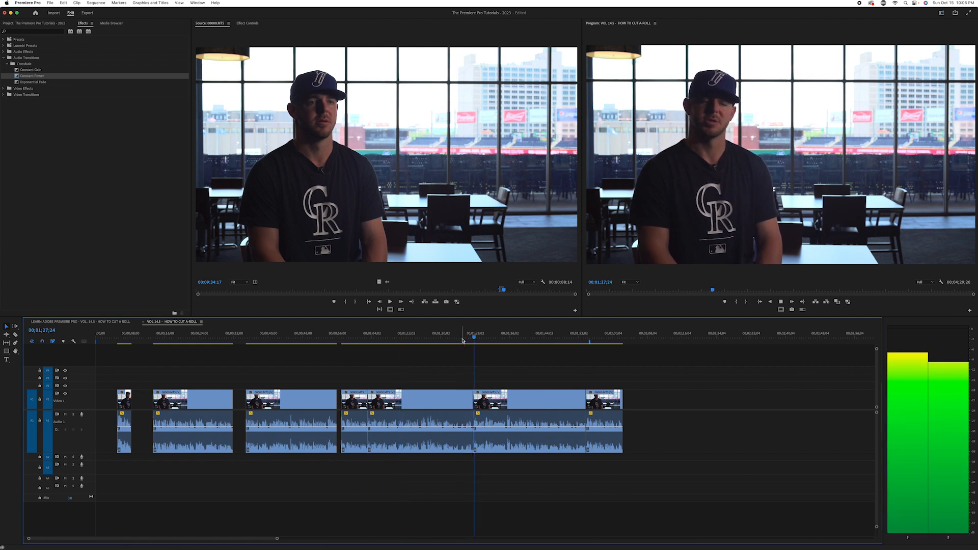
key("space")
left_click_drag(709, 385, 544, 441)
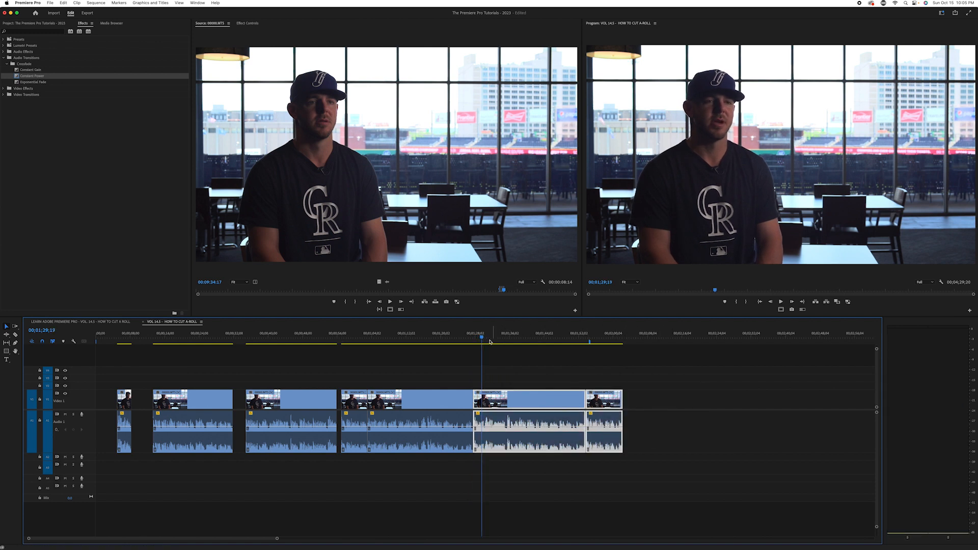
Move the sixth and seventh clips together so the sixth starts at 00;01;31;19, leaving a four-second gap after the fifth clip
left_click(453, 338)
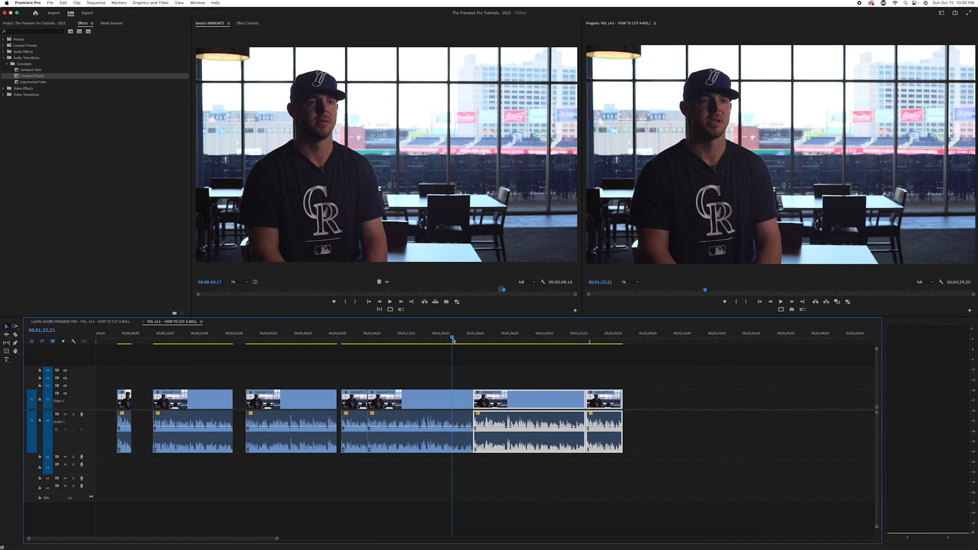
left_click_drag(490, 338, 474, 337)
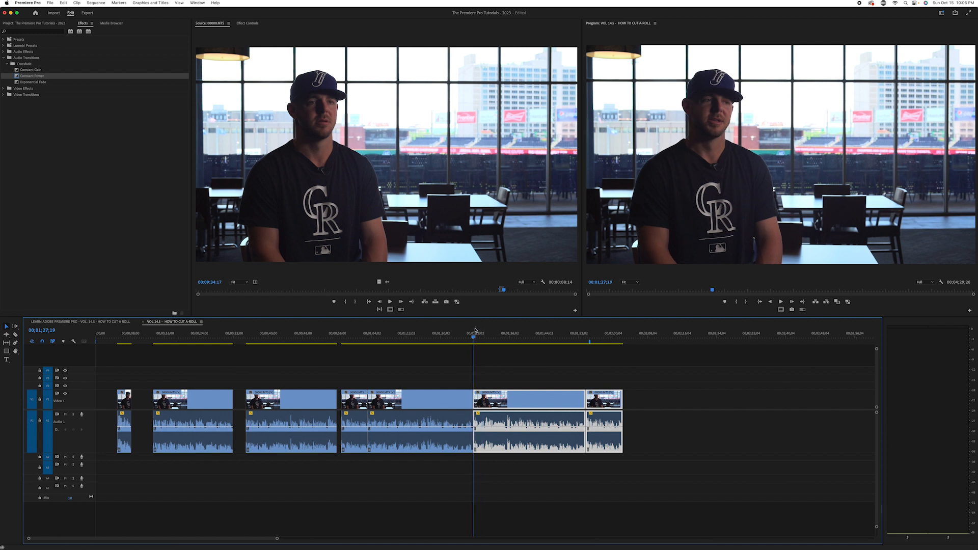
left_click_drag(475, 340, 491, 340)
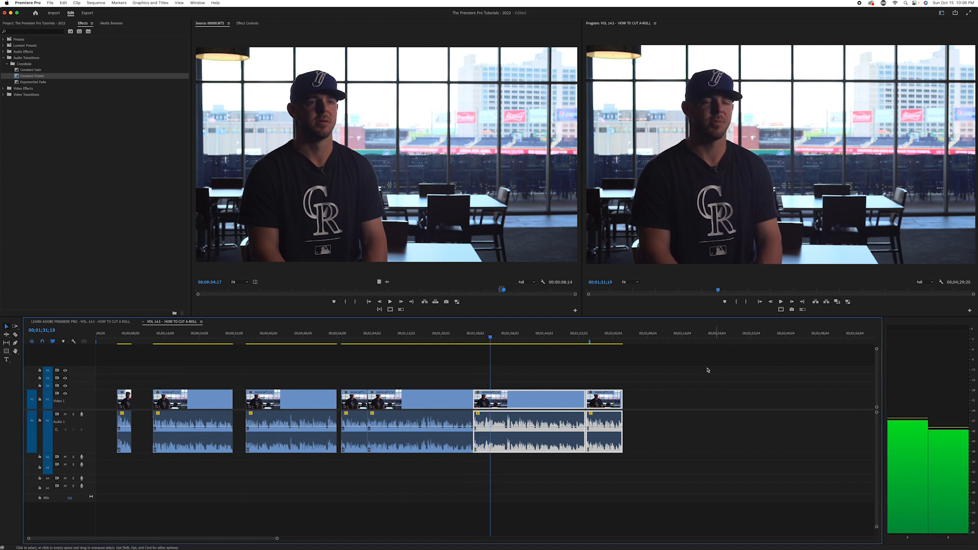
left_click(684, 392)
left_click_drag(684, 391, 546, 408)
Play from the end of the fifth clip across the four-second gap into the sixth clip to judge the pacing
key("space")
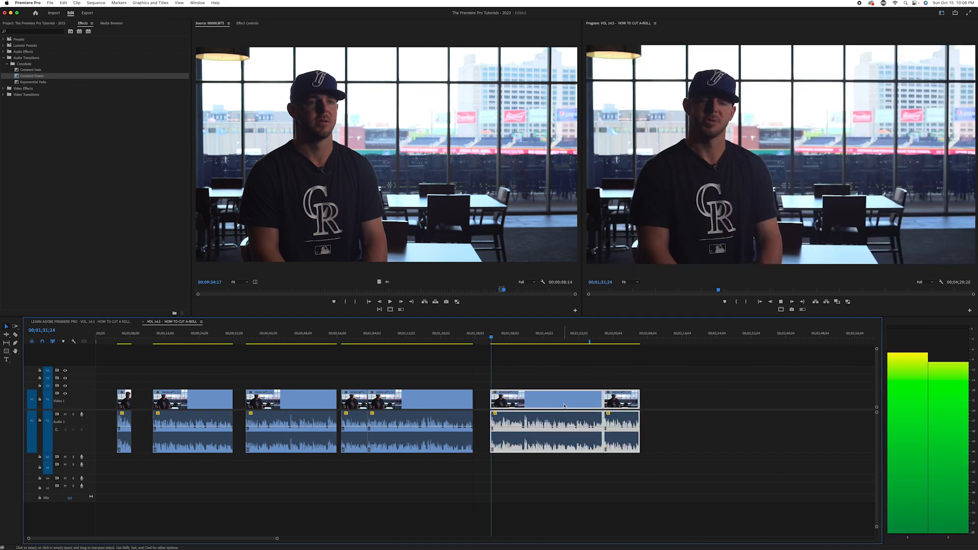
left_click(457, 339)
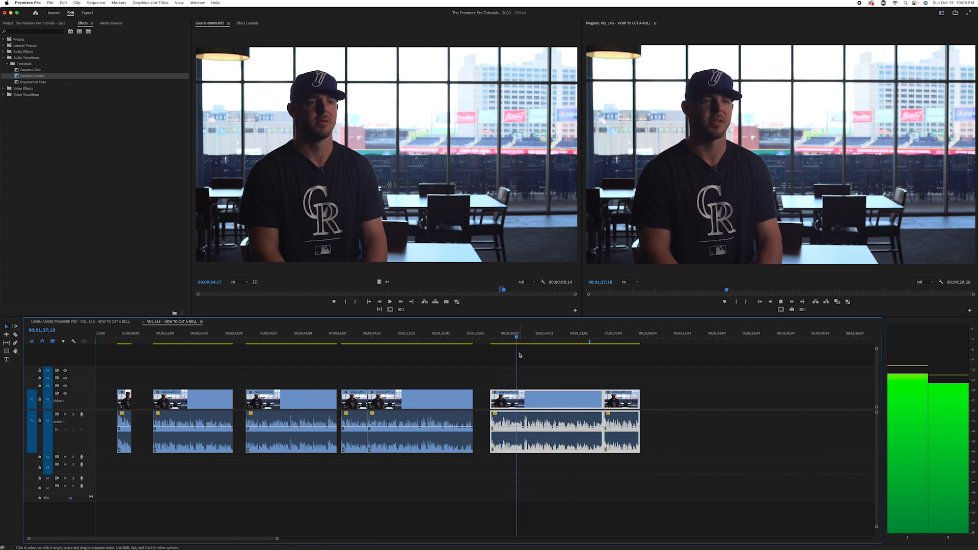
Clear the clip selection and play the end of the sixth clip across its cut into the seventh clip
key("space")
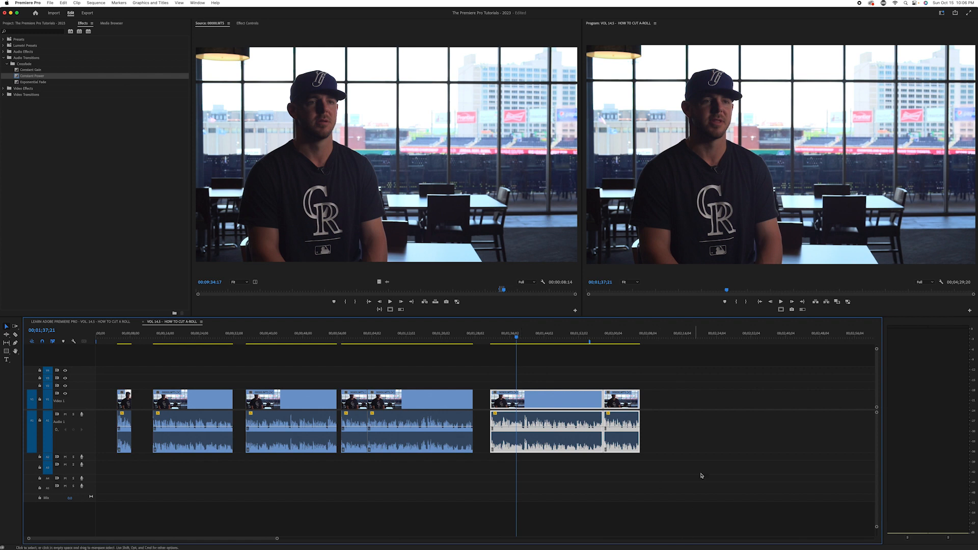
left_click(689, 395)
left_click(590, 338)
left_click(563, 344)
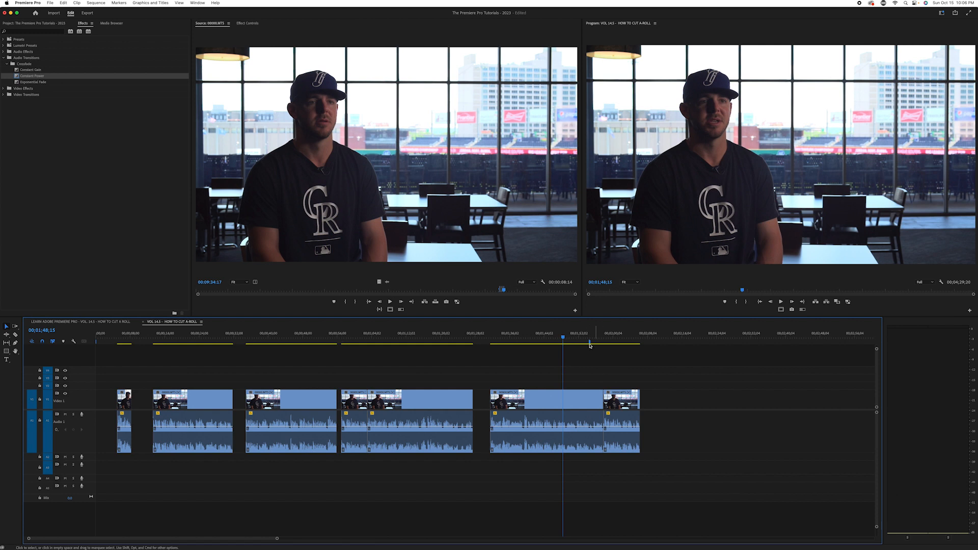
left_click_drag(578, 342, 581, 341)
key("space")
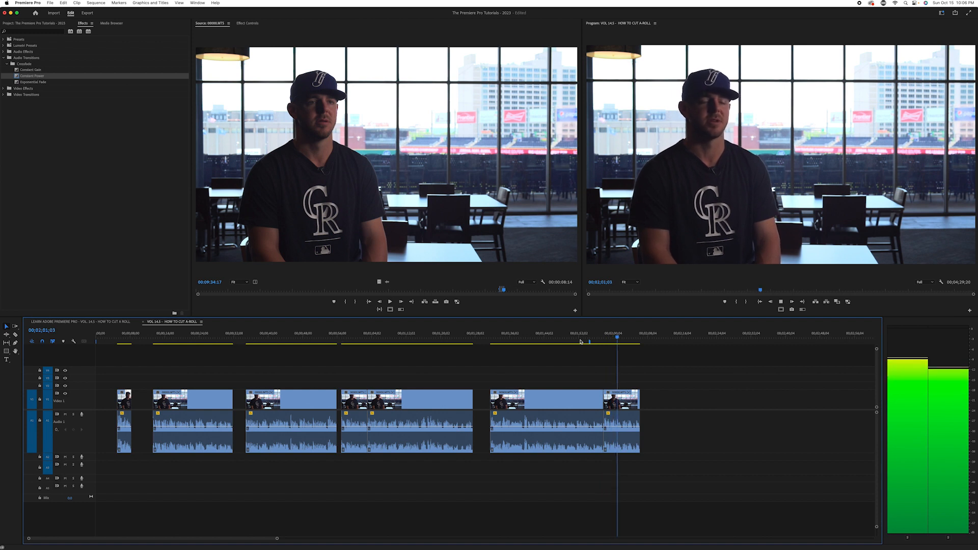
key("space")
Move the seventh clip to start at 00;02;07;25, leaving a ten-second gap after the sixth clip
left_click(613, 339)
key("Up")
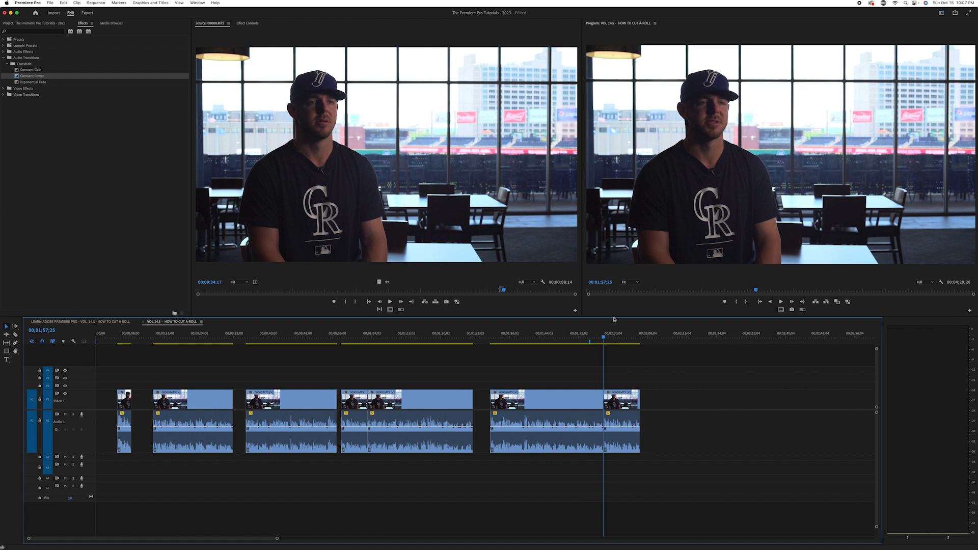
mouse_move(604, 335)
left_mouse_down()
mouse_move(593, 335)
mouse_move(602, 336)
left_mouse_up()
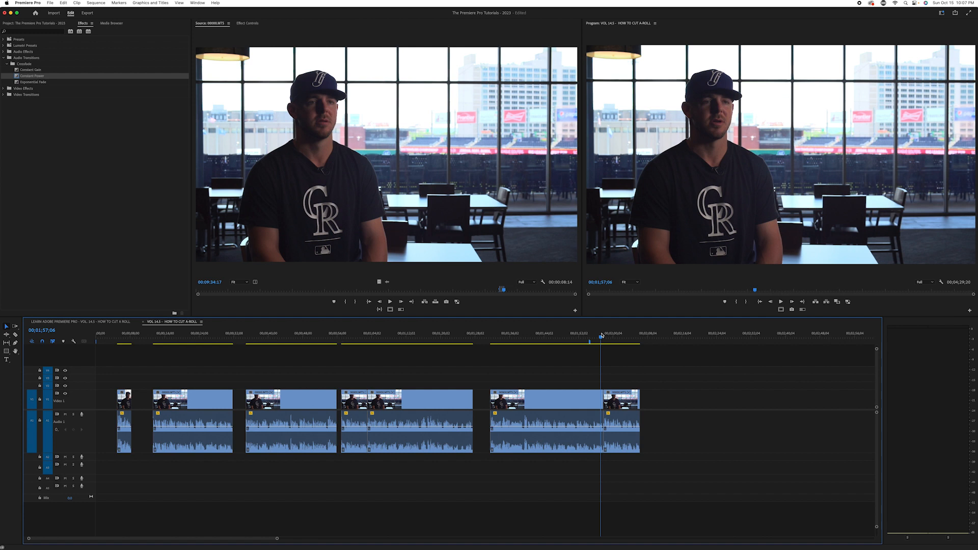
left_click_drag(602, 335, 603, 336)
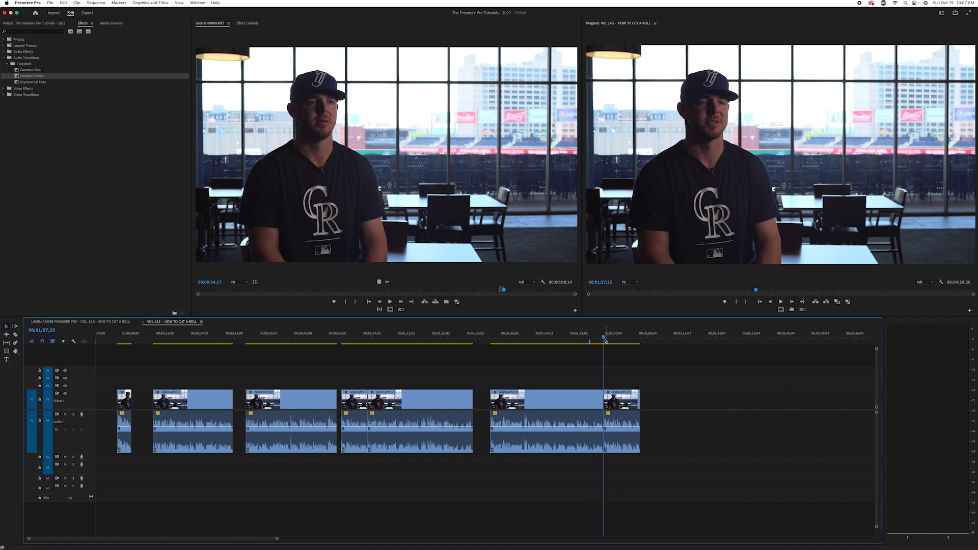
left_click_drag(604, 337, 645, 345)
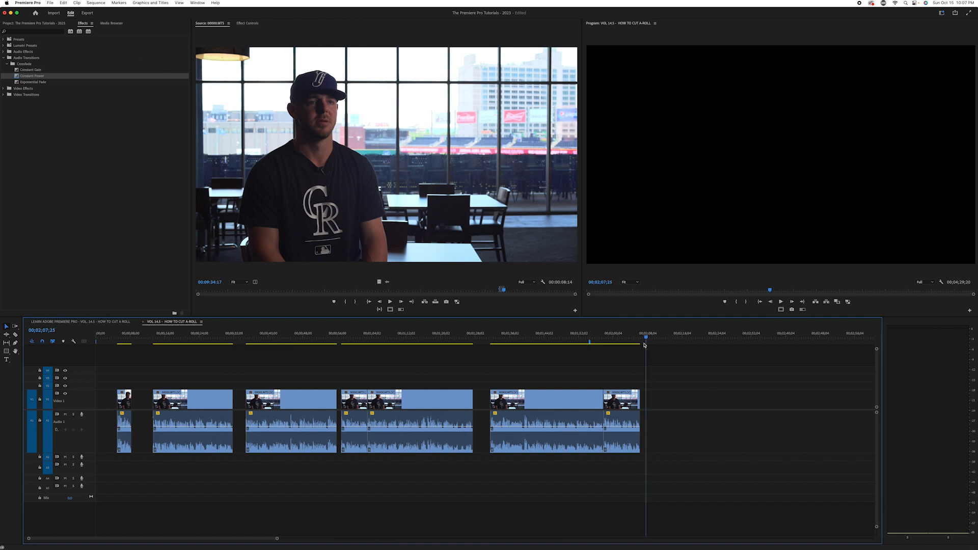
left_click_drag(705, 379, 661, 407)
Play from 00;01;54;04 across the ten-second gap and through the seventh clip to judge the pacing
left_click(587, 345)
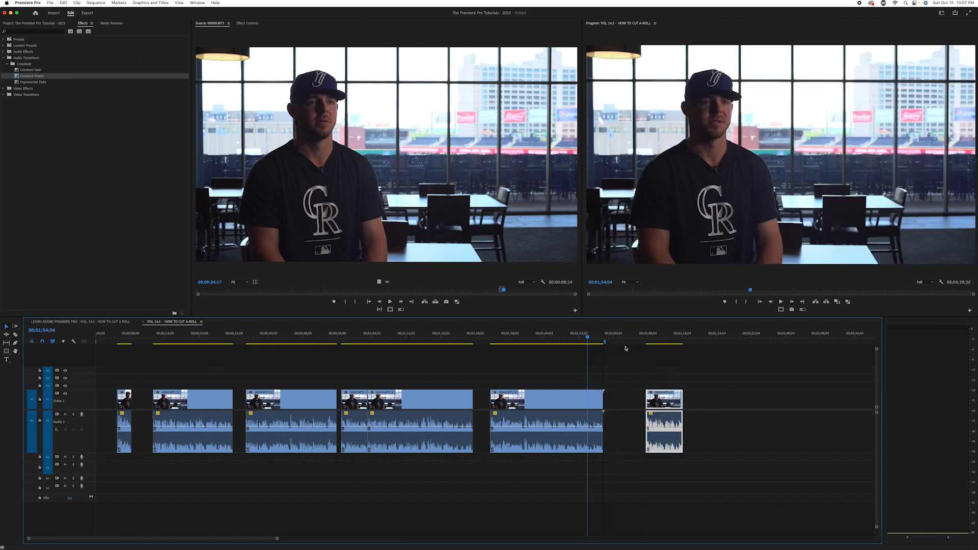
key("space")
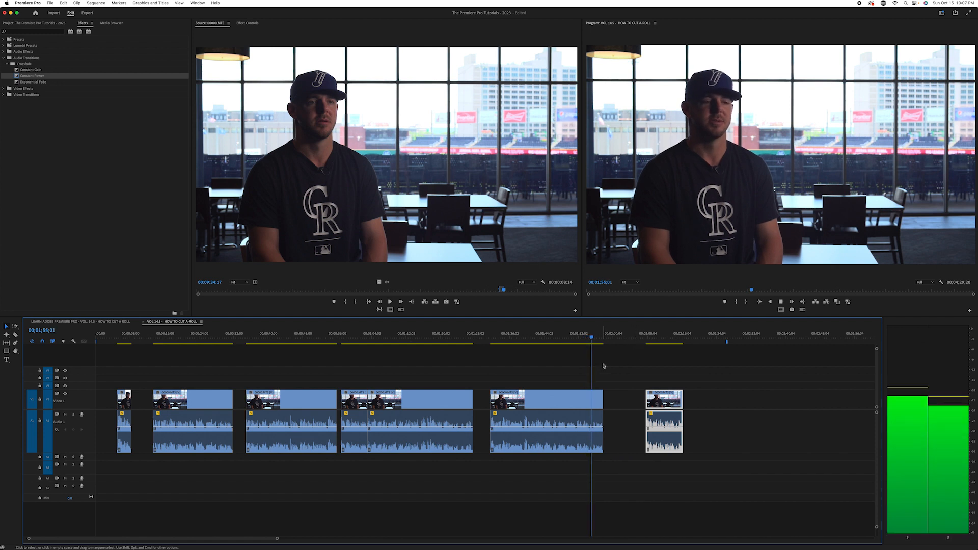
key("minus")
key("minus")
key("minus")
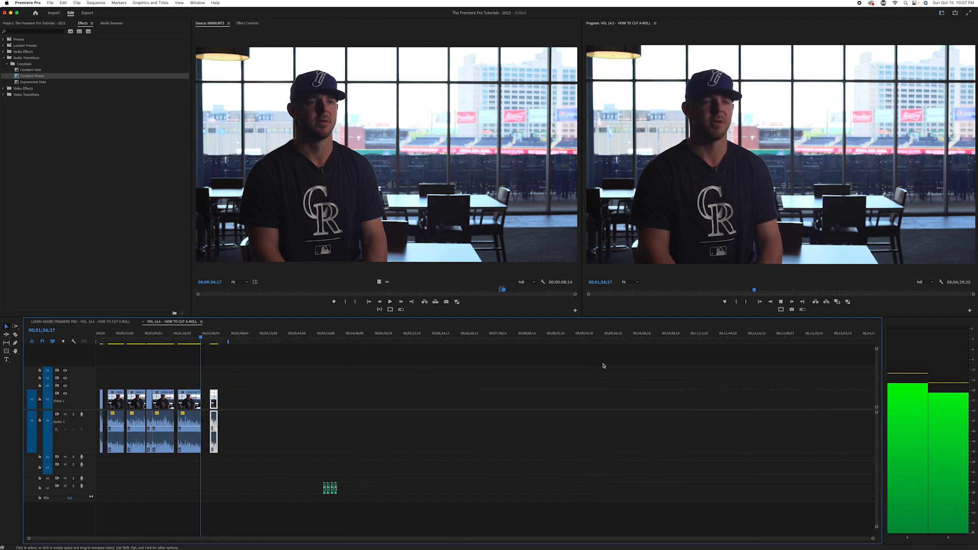
key("equal")
key("equal")
key("equal")
key("equal")
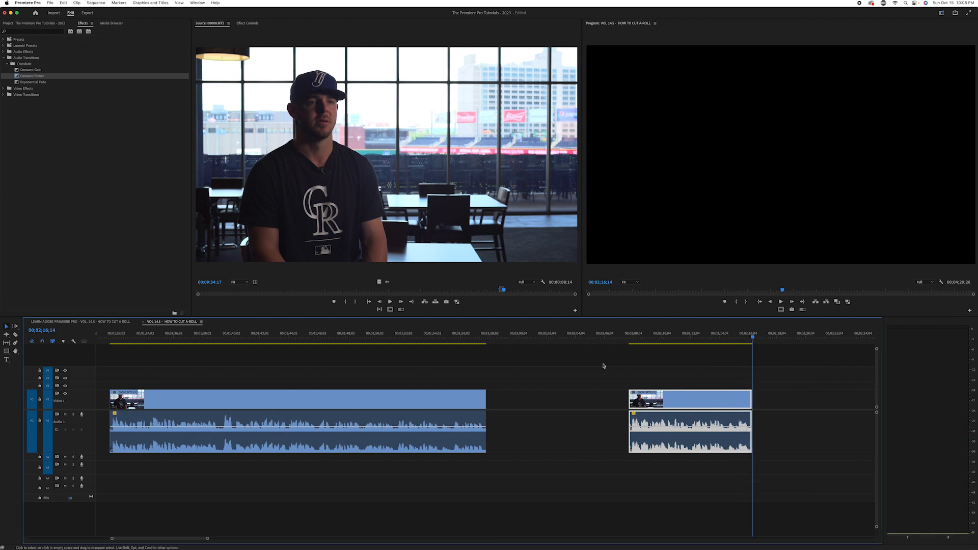
Replay the seventh clip from 00;02;11;25 through its end to review the closing line
left_click(686, 336)
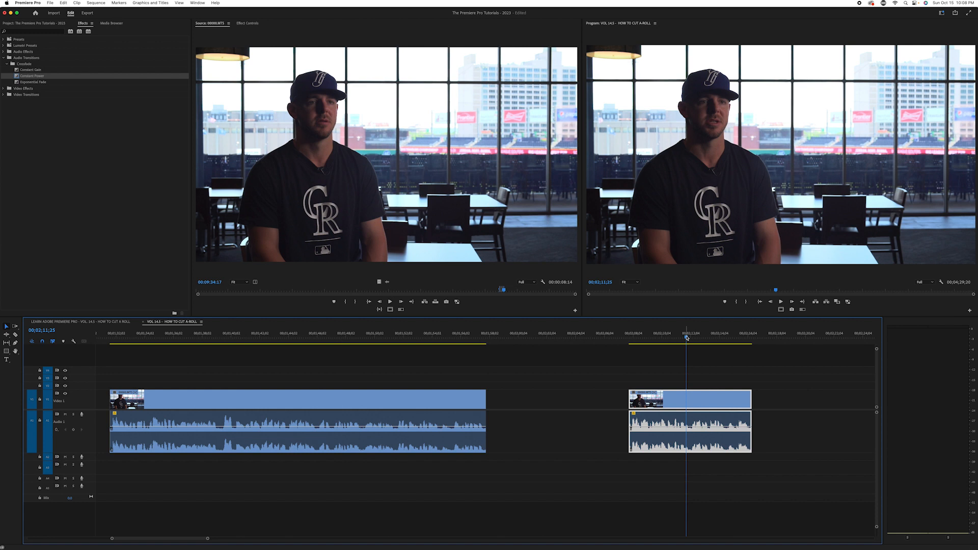
key("space")
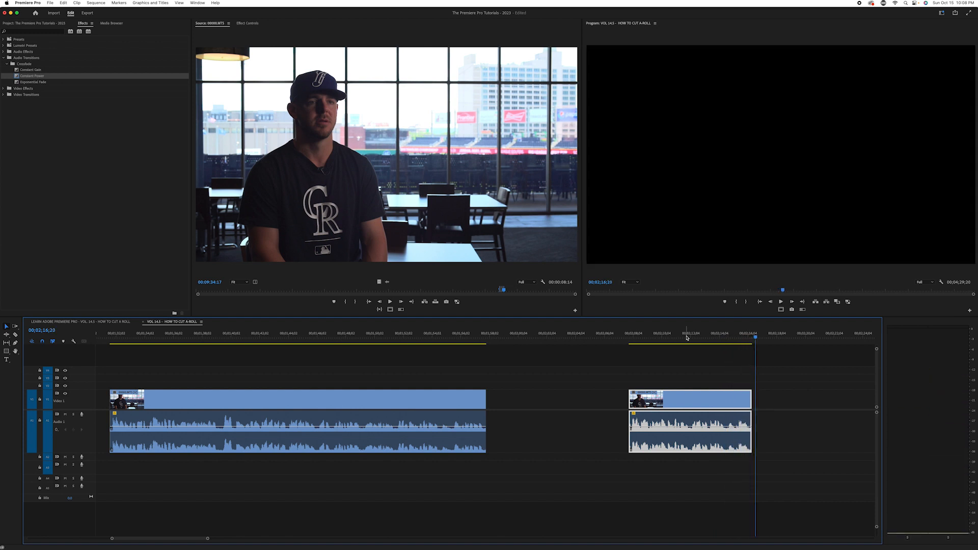
key("minus")
key("minus")
key("minus")
key("minus")
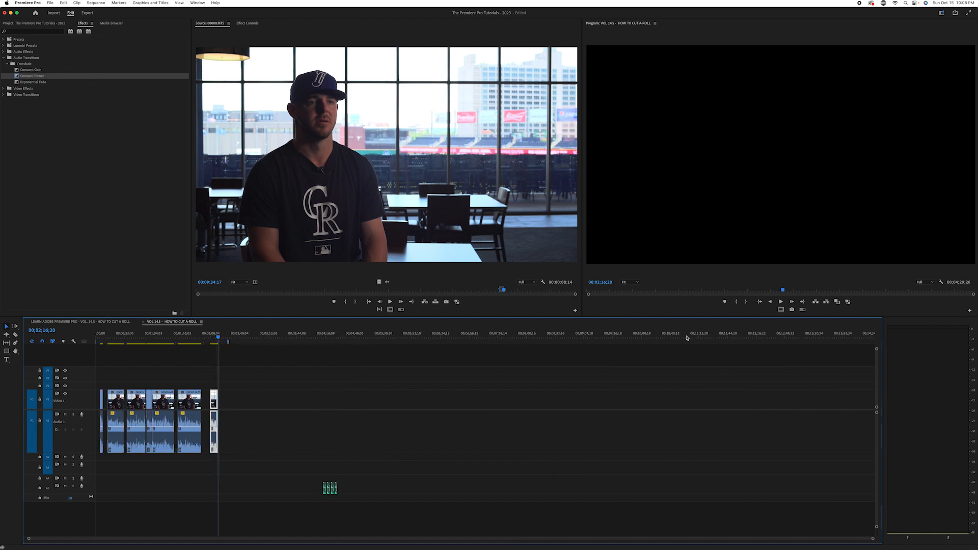
key("equal")
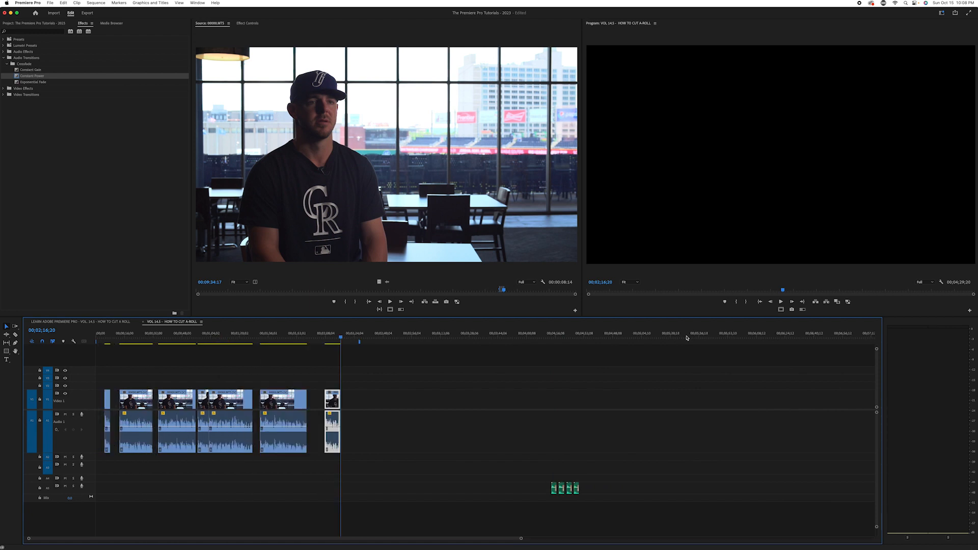